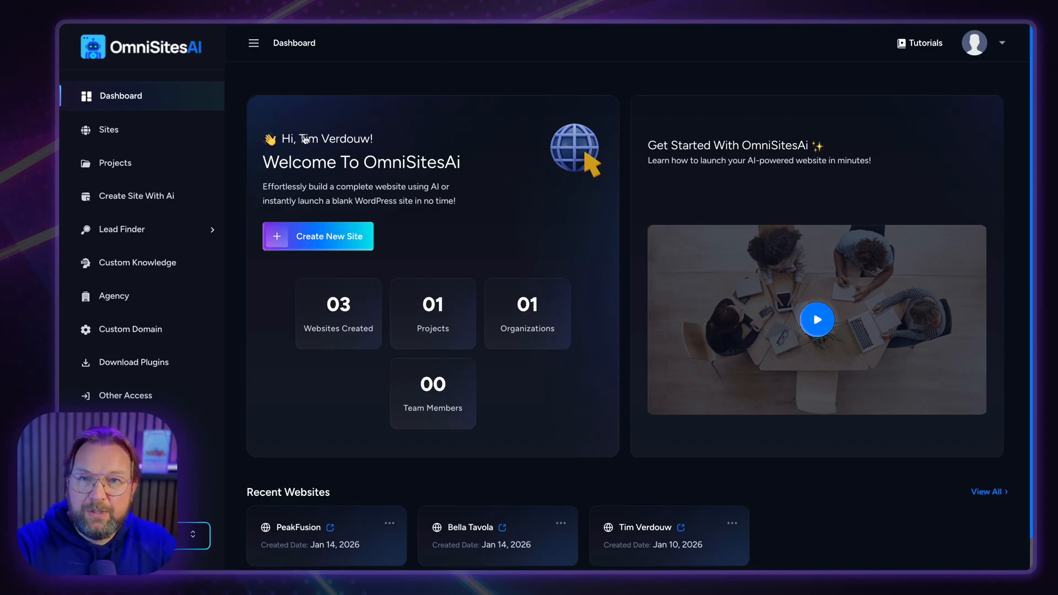
Create a custom knowledge folder named 'IronCore Fitness Center', taking the name from the notes.
{"action": "left_click", "coordinate": [125, 267]}
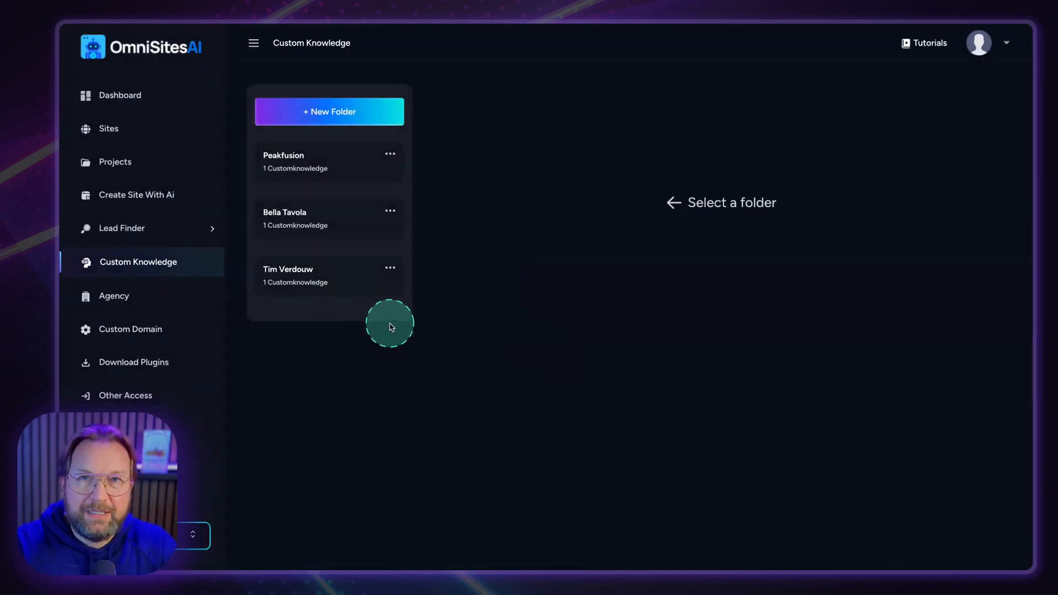
{"action": "left_click", "coordinate": [334, 111]}
{"action": "left_click", "coordinate": [474, 291]}
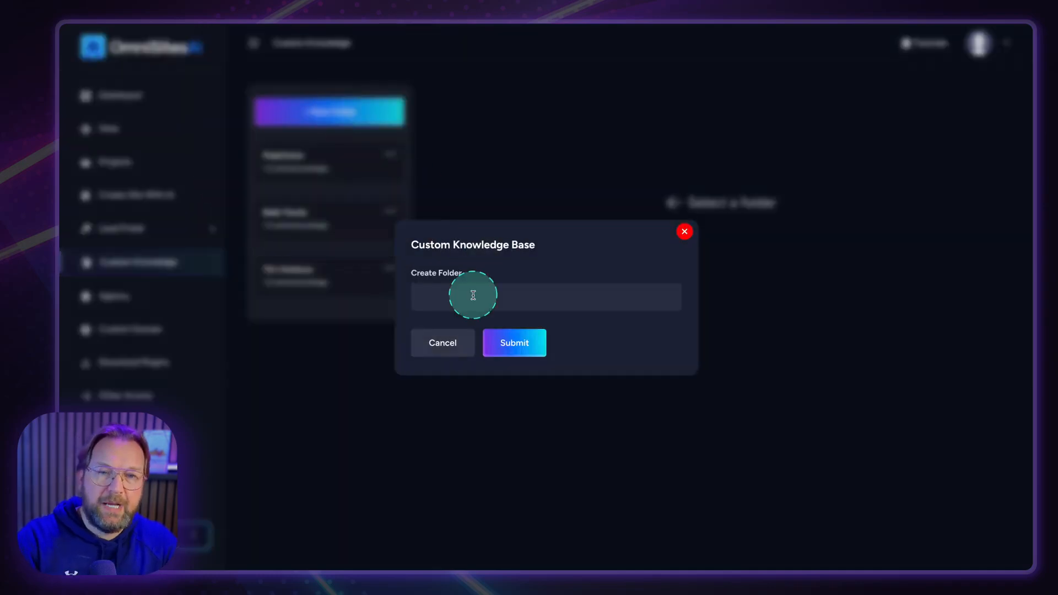
{"action": "key", "text": "super+Tab"}
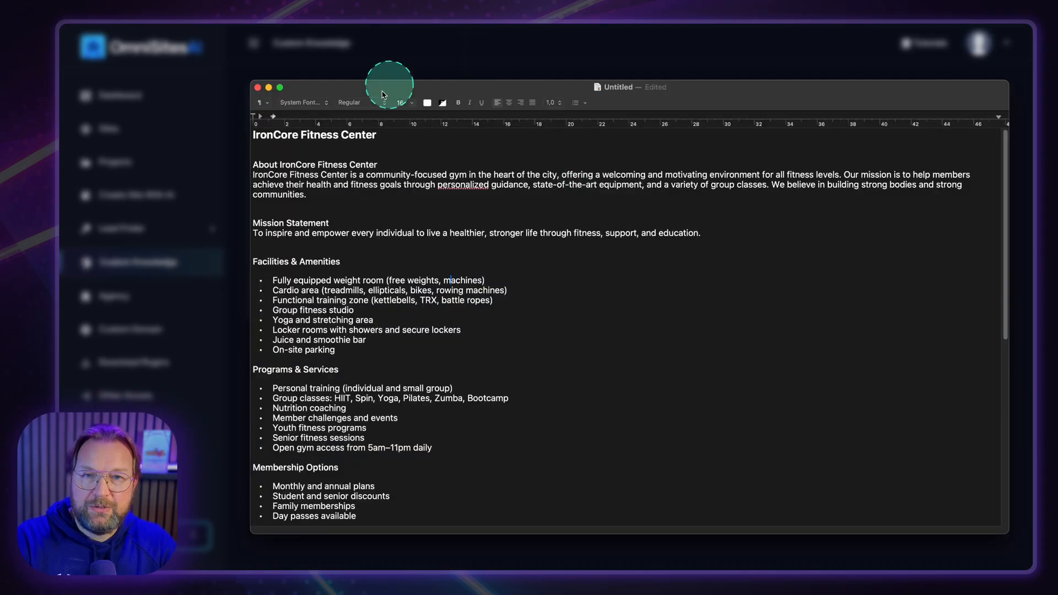
{"action": "left_click_drag", "start_coordinate": [379, 135], "coordinate": [293, 134]}
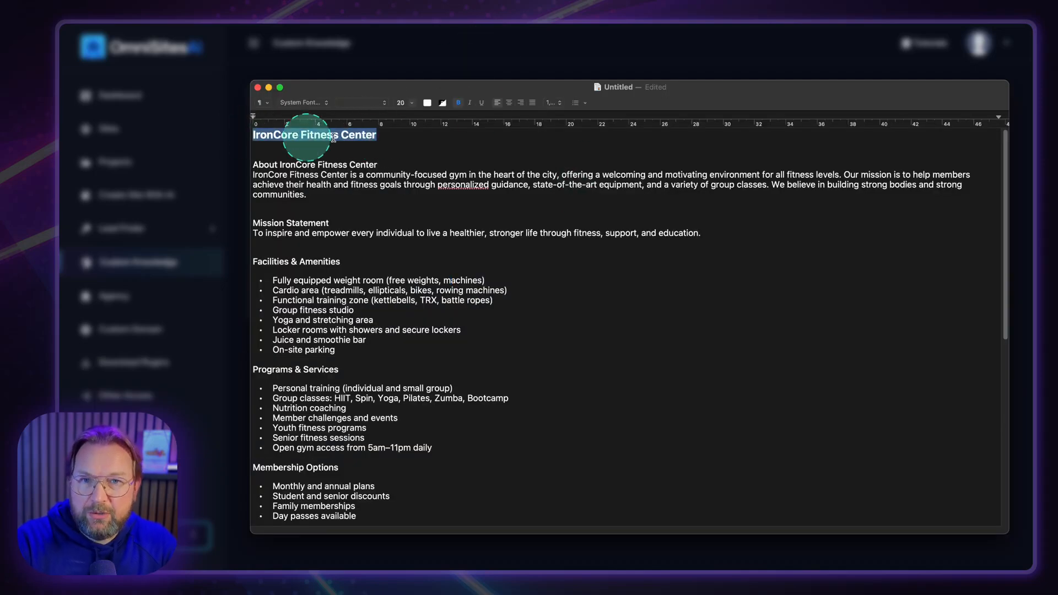
{"action": "left_click", "coordinate": [518, 75]}
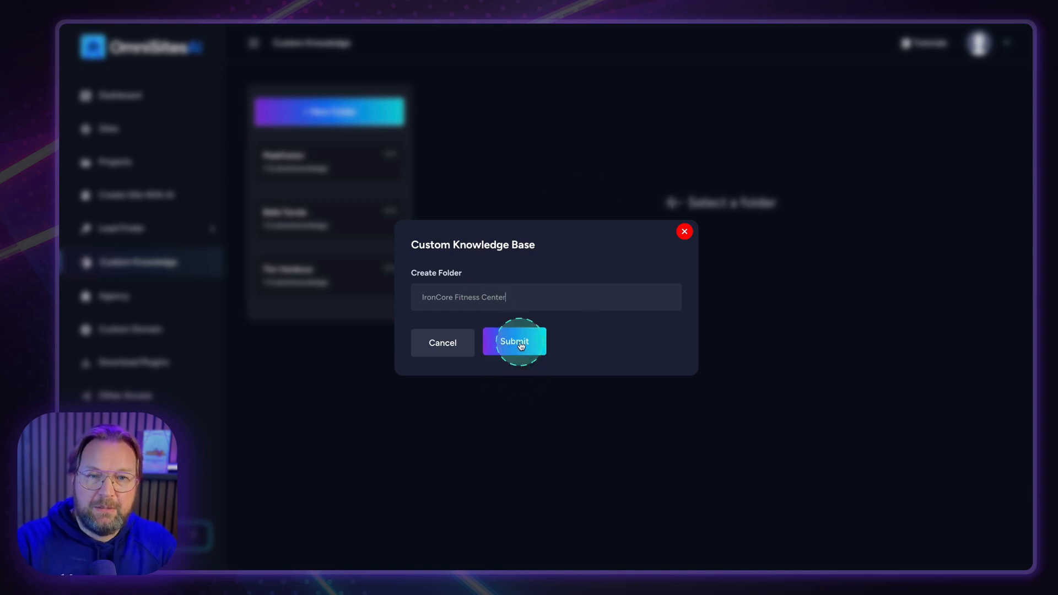
{"action": "left_click", "coordinate": [526, 334]}
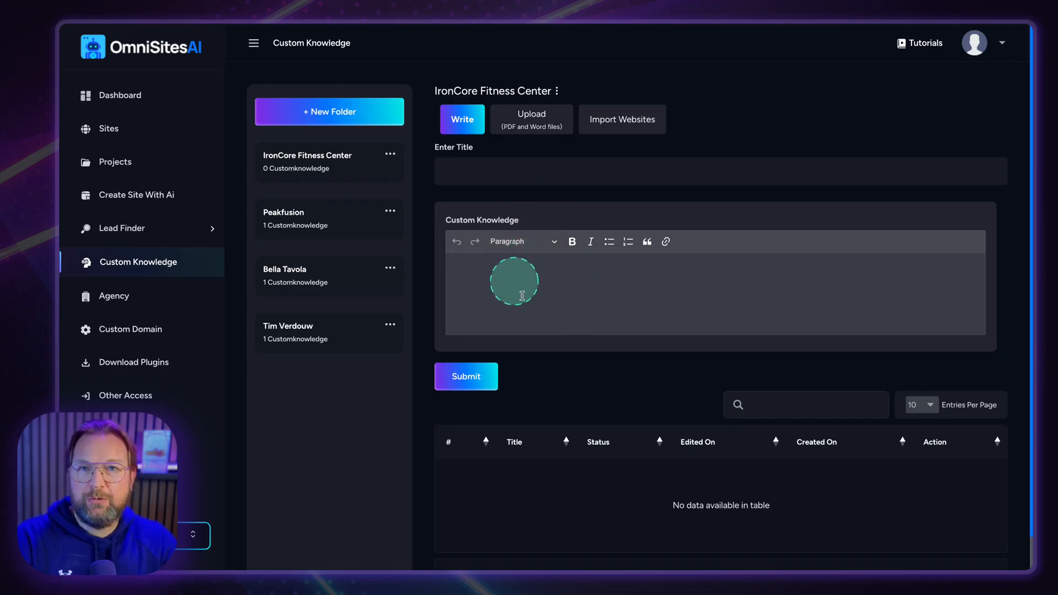
Paste all the gym information from the TextEdit notes into the knowledge editor and remove blank lines.
{"action": "key", "text": "super+Tab"}
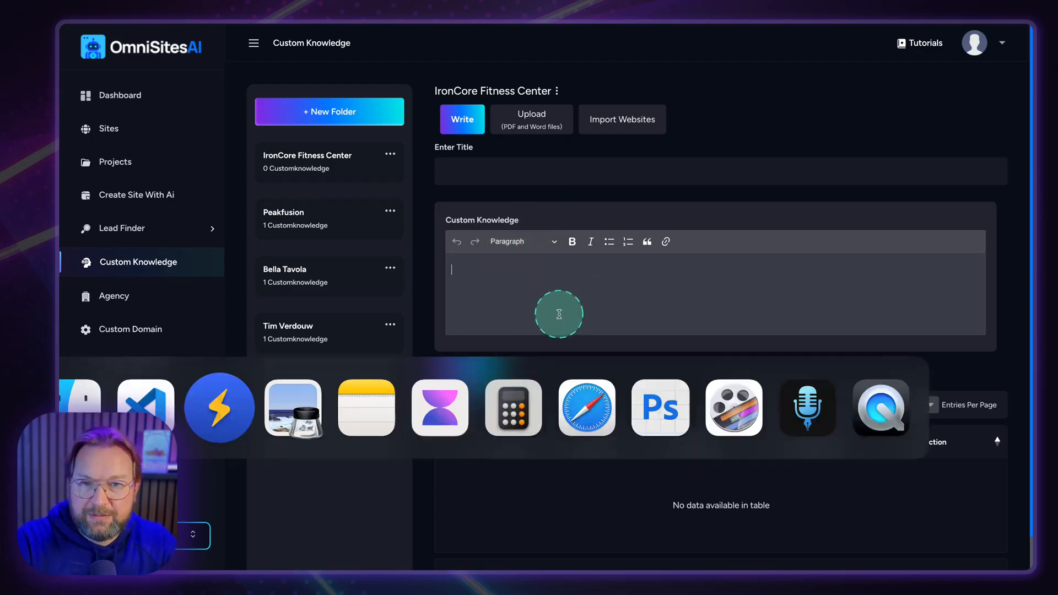
{"action": "key", "text": "super+a"}
{"action": "key", "text": "super+Tab"}
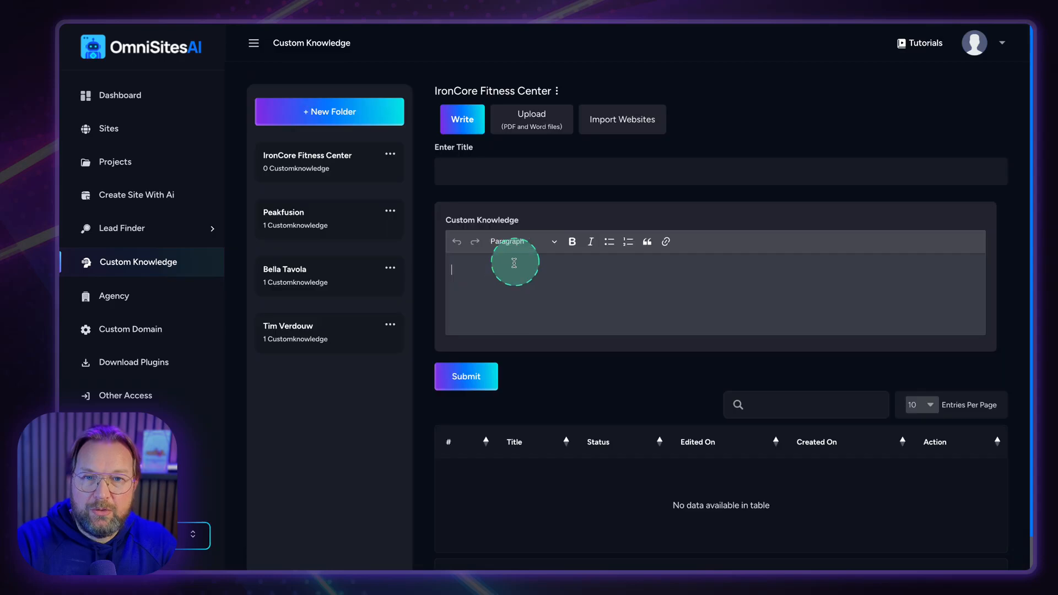
{"action": "key", "text": "super+v"}
{"action": "key", "text": "BackSpace"}
{"action": "key", "text": "BackSpace"}
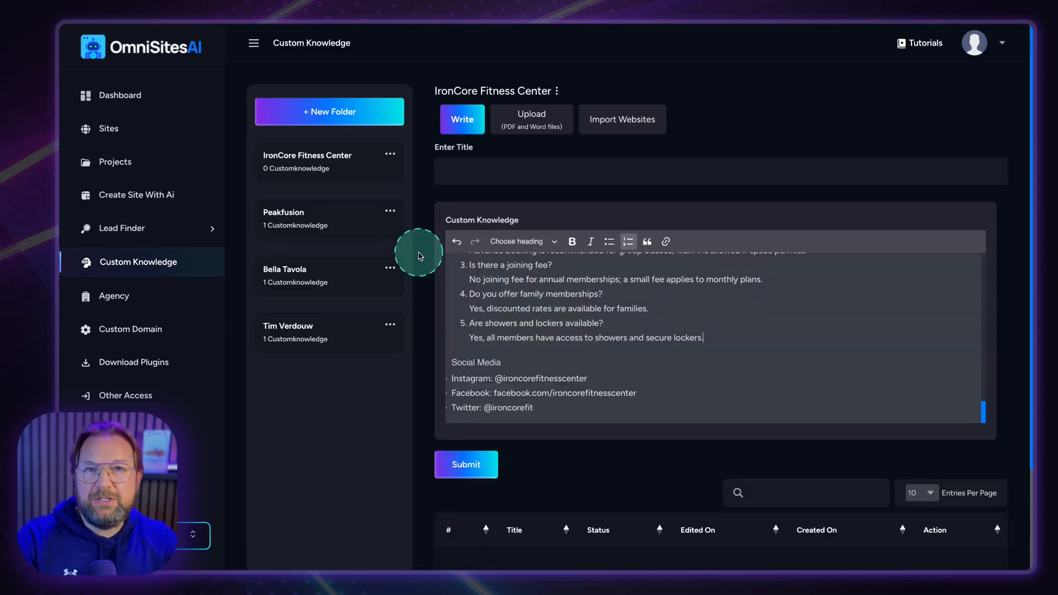
{"action": "scroll", "coordinate": [491, 259], "scroll_direction": "up", "scroll_amount": 5}
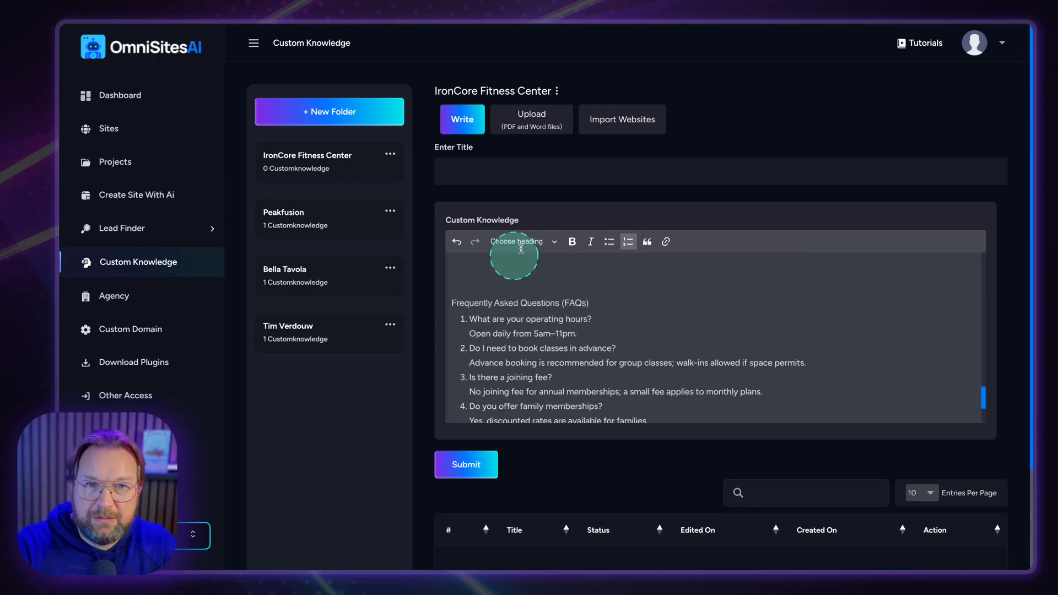
{"action": "scroll", "coordinate": [523, 277], "scroll_direction": "up", "scroll_amount": 10}
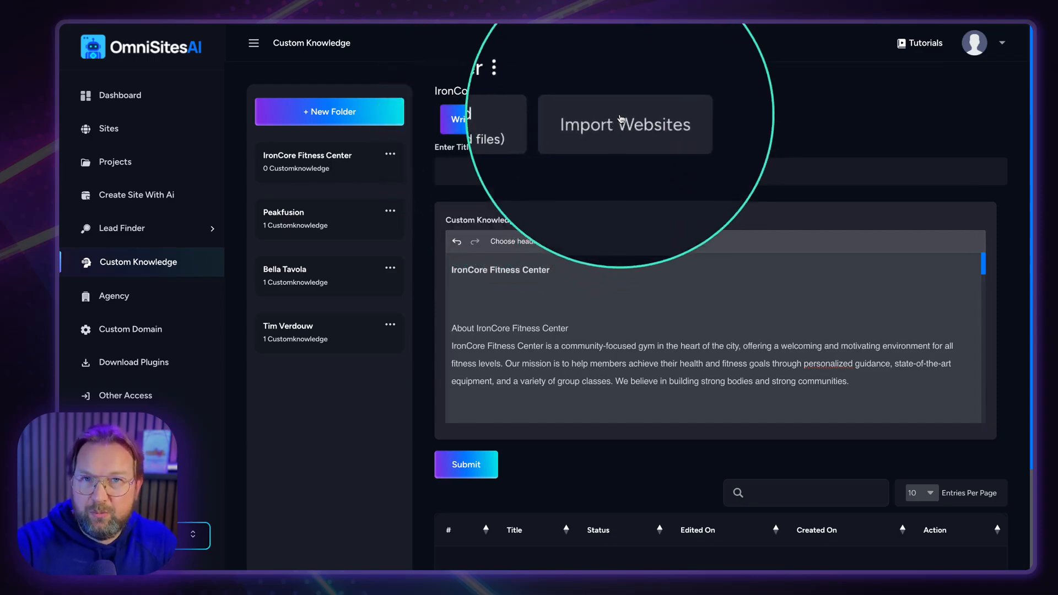
Title the knowledge entry 'IronCore Fitness Center' using the editor heading and save it.
{"action": "left_click", "coordinate": [646, 128]}
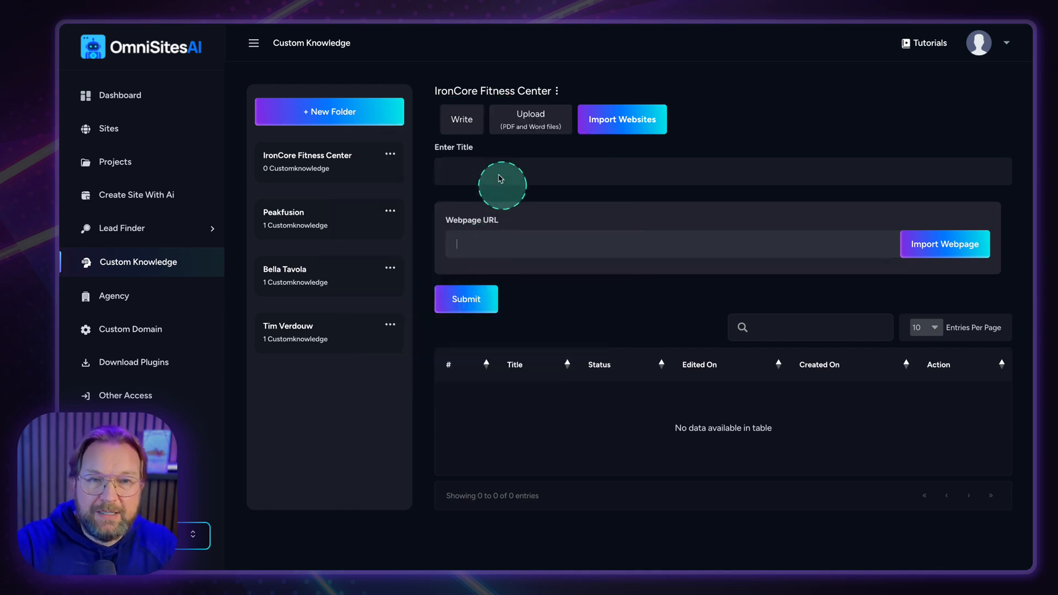
{"action": "left_click", "coordinate": [470, 129]}
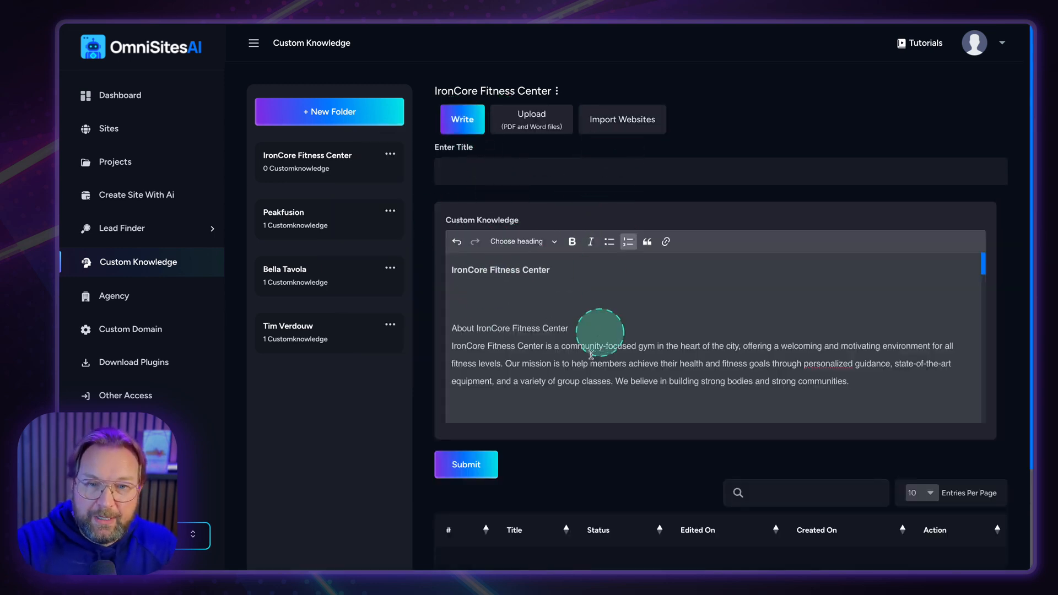
{"action": "left_click", "coordinate": [472, 465]}
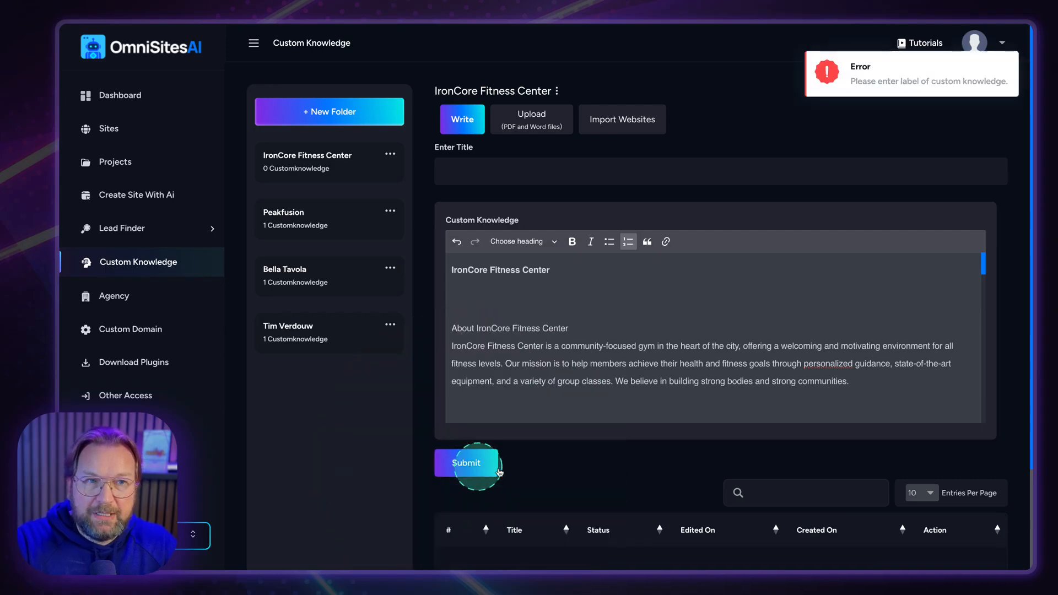
{"action": "left_click", "coordinate": [527, 179]}
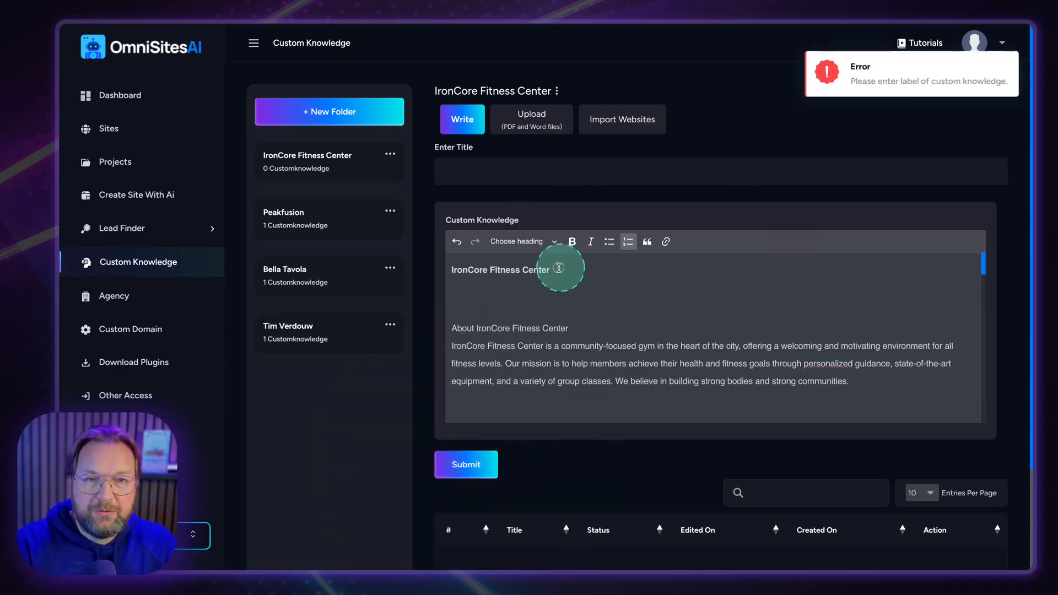
{"action": "left_click_drag", "start_coordinate": [561, 268], "coordinate": [449, 268]}
{"action": "key", "text": "ctrl+c"}
{"action": "left_click", "coordinate": [480, 170]}
{"action": "key", "text": "ctrl+v"}
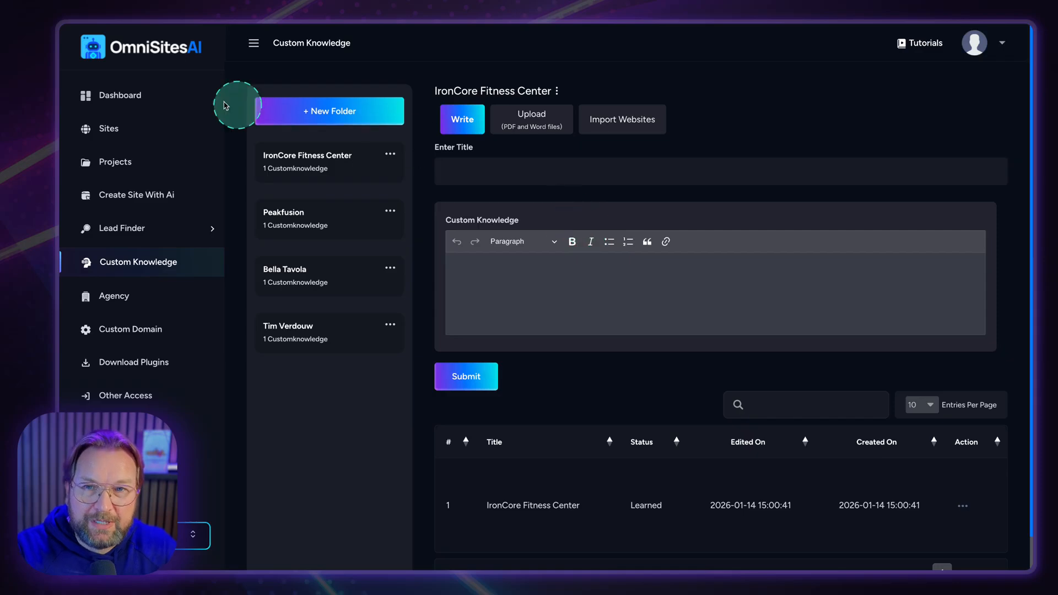
From the Dashboard, start a new site of type Complete website.
{"action": "left_click", "coordinate": [151, 98]}
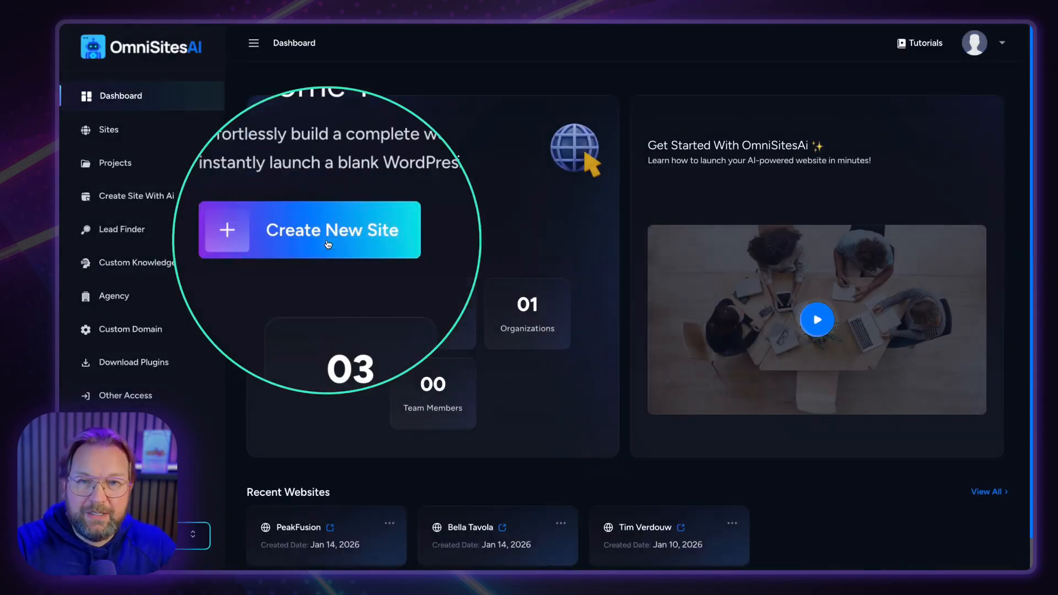
{"action": "left_click", "coordinate": [328, 241]}
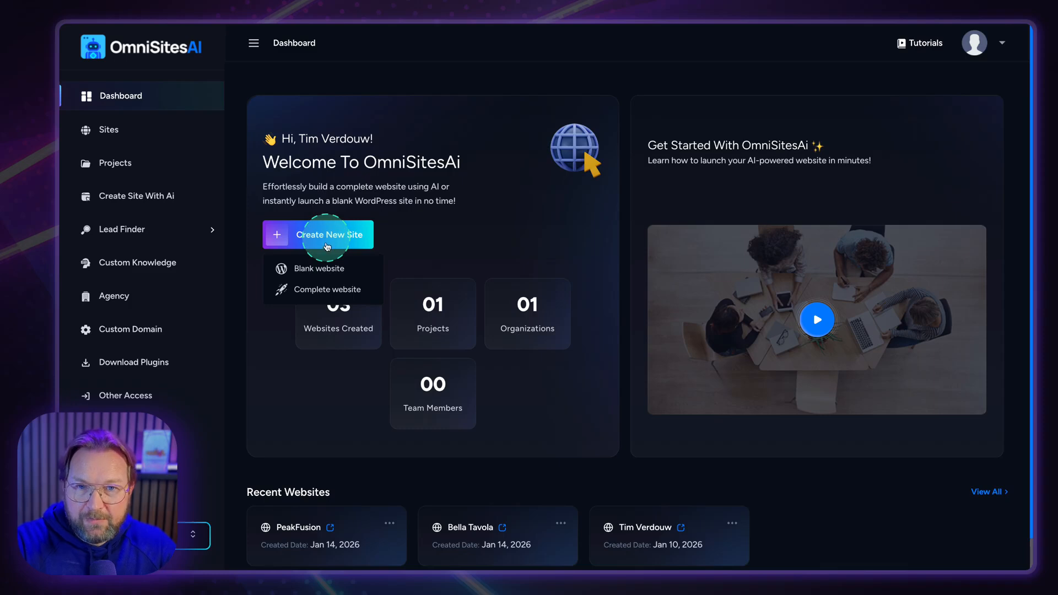
{"action": "left_click", "coordinate": [317, 294]}
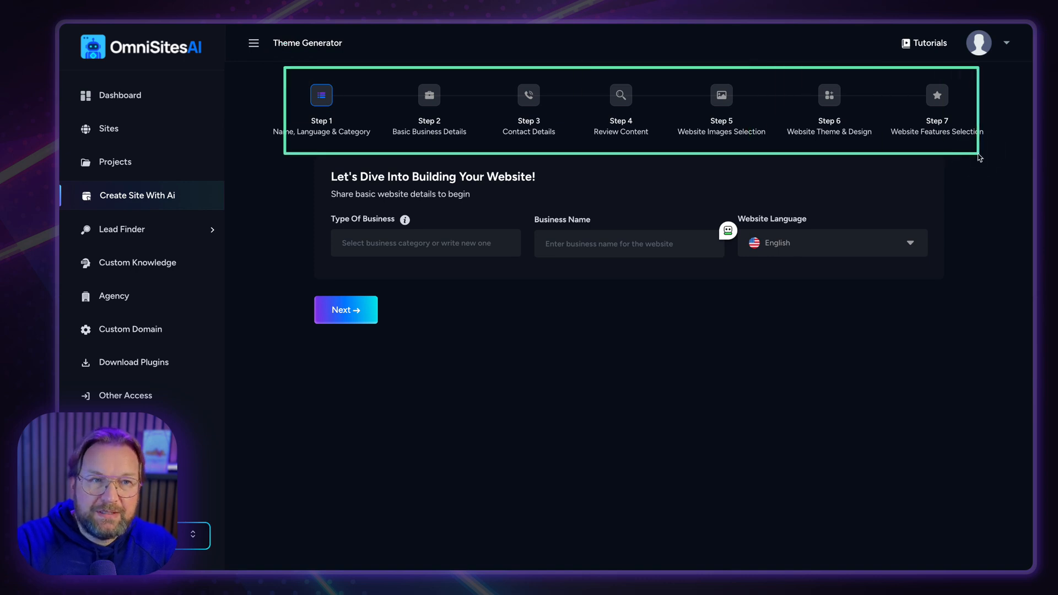
Choose Fitness & Wellness as the type of business.
{"action": "left_click", "coordinate": [374, 243]}
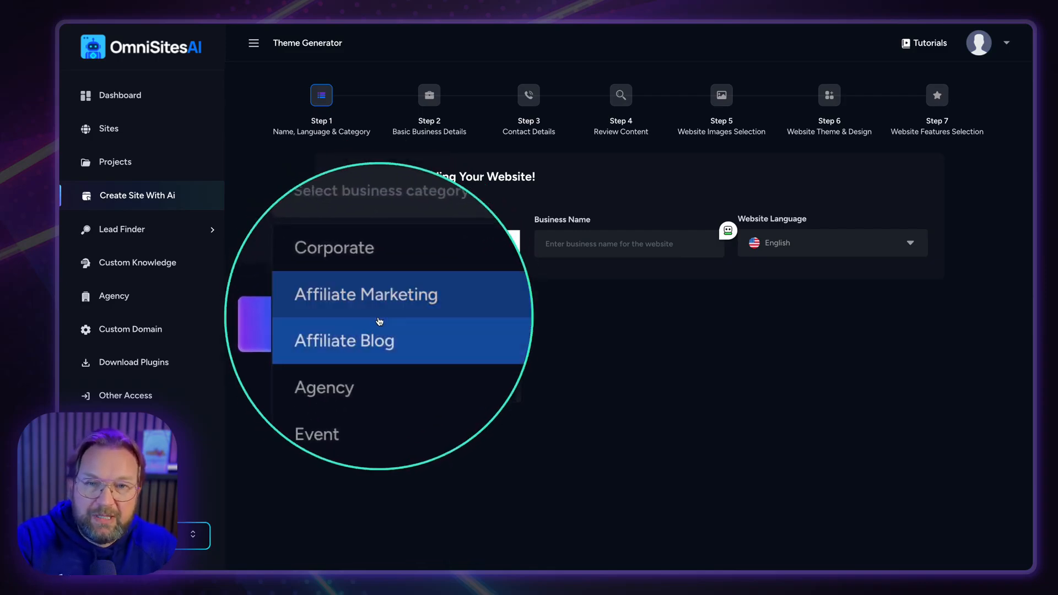
{"action": "scroll", "coordinate": [375, 329], "scroll_direction": "down", "scroll_amount": 3}
{"action": "scroll", "coordinate": [371, 332], "scroll_direction": "down", "scroll_amount": 3}
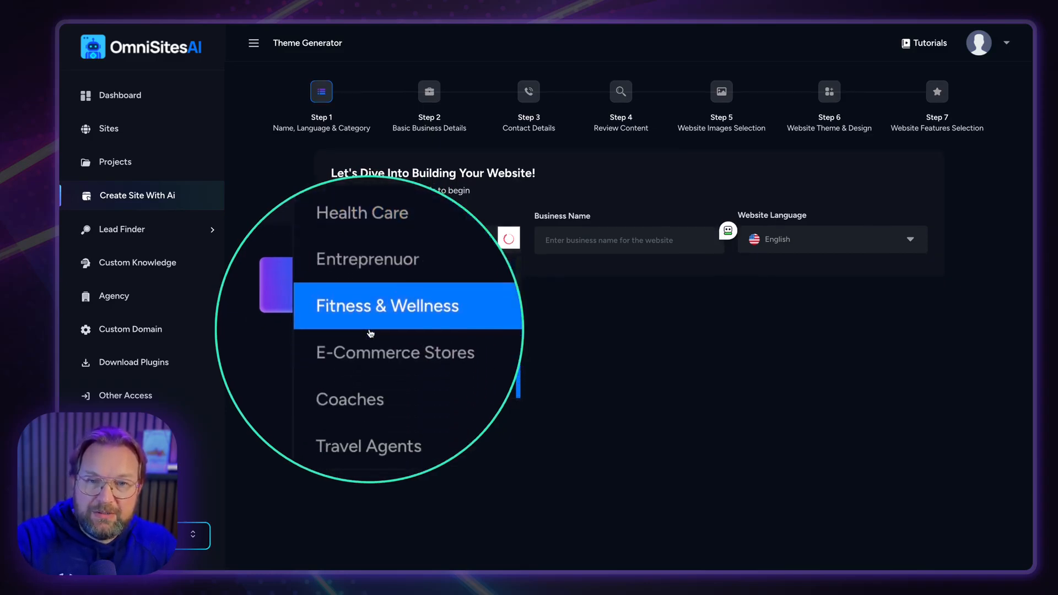
{"action": "scroll", "coordinate": [375, 337], "scroll_direction": "up", "scroll_amount": 1}
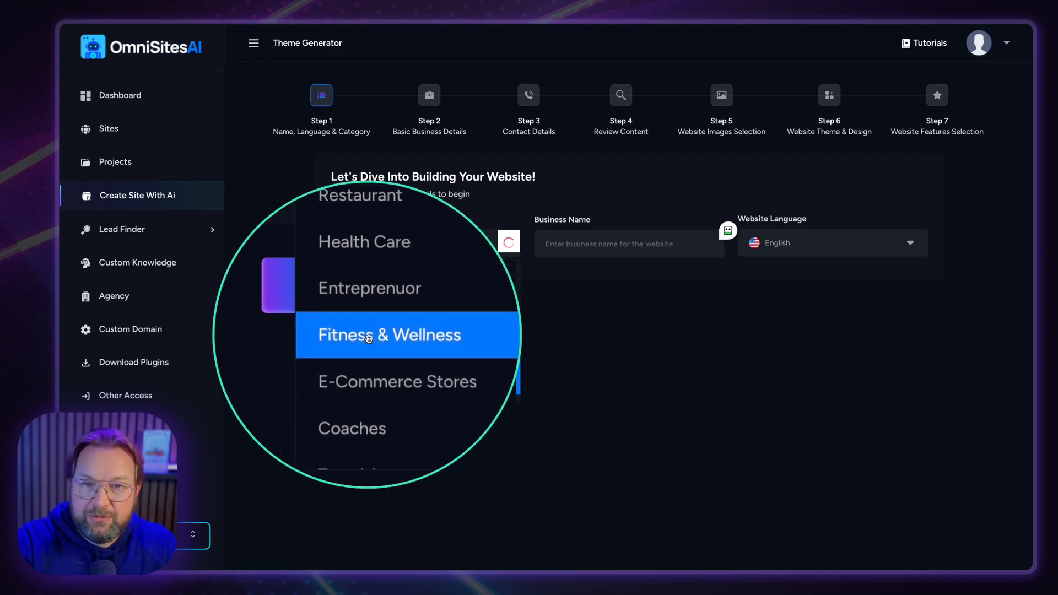
{"action": "left_click", "coordinate": [368, 335]}
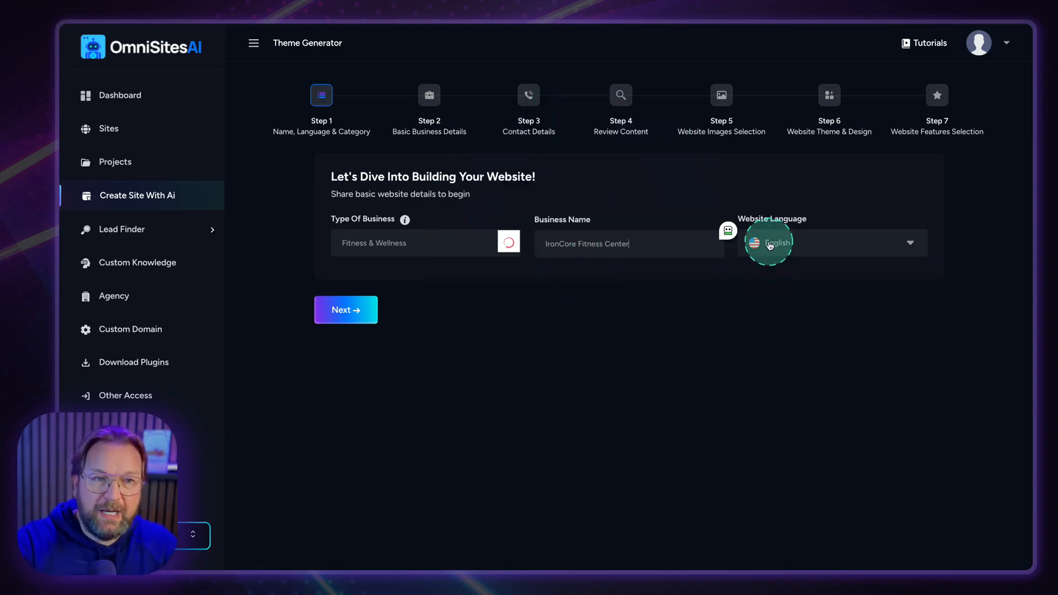
Keep English as the website language and continue to Step 2.
{"action": "left_click", "coordinate": [789, 251]}
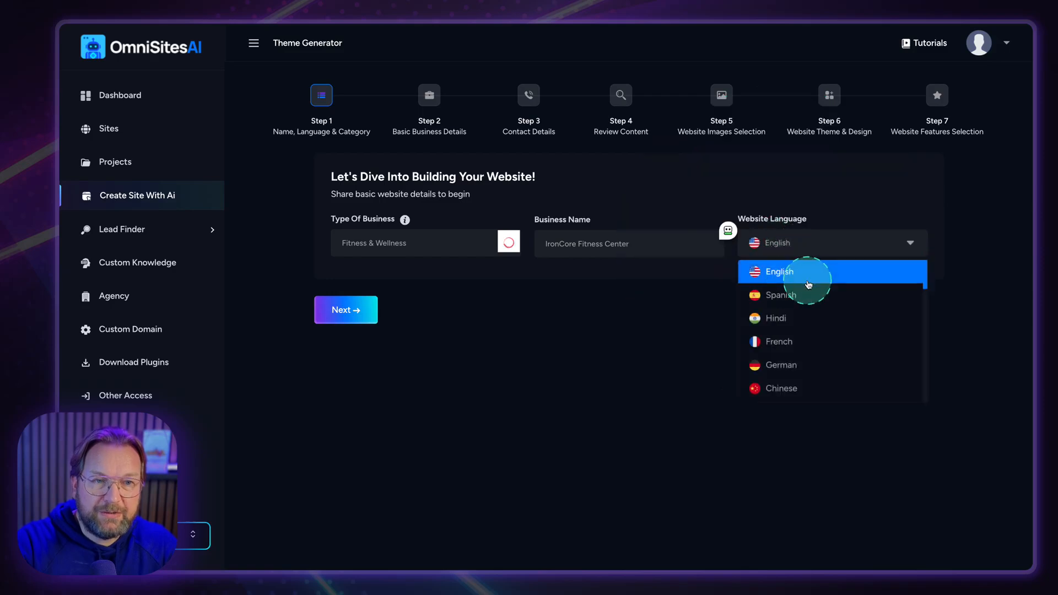
{"action": "scroll", "coordinate": [785, 362], "scroll_direction": "down", "scroll_amount": 5}
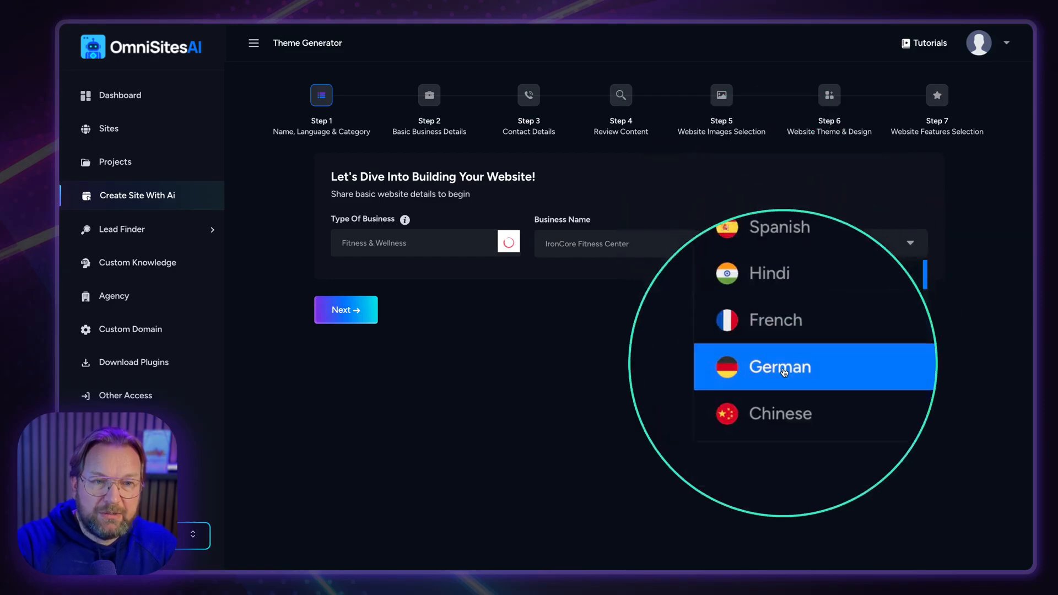
{"action": "scroll", "coordinate": [785, 373], "scroll_direction": "down", "scroll_amount": 5}
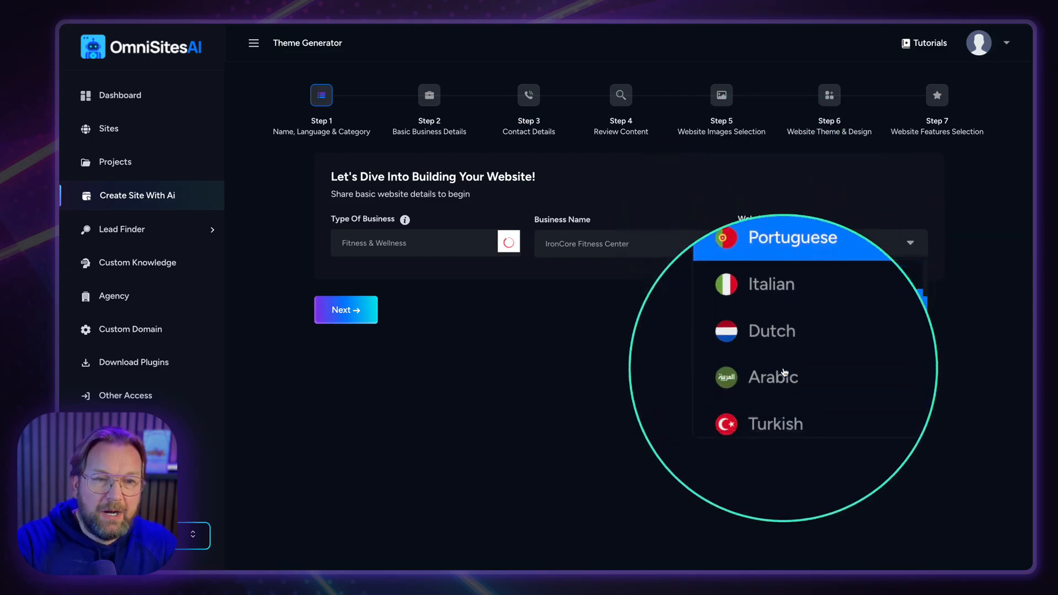
{"action": "scroll", "coordinate": [785, 372], "scroll_direction": "down", "scroll_amount": 5}
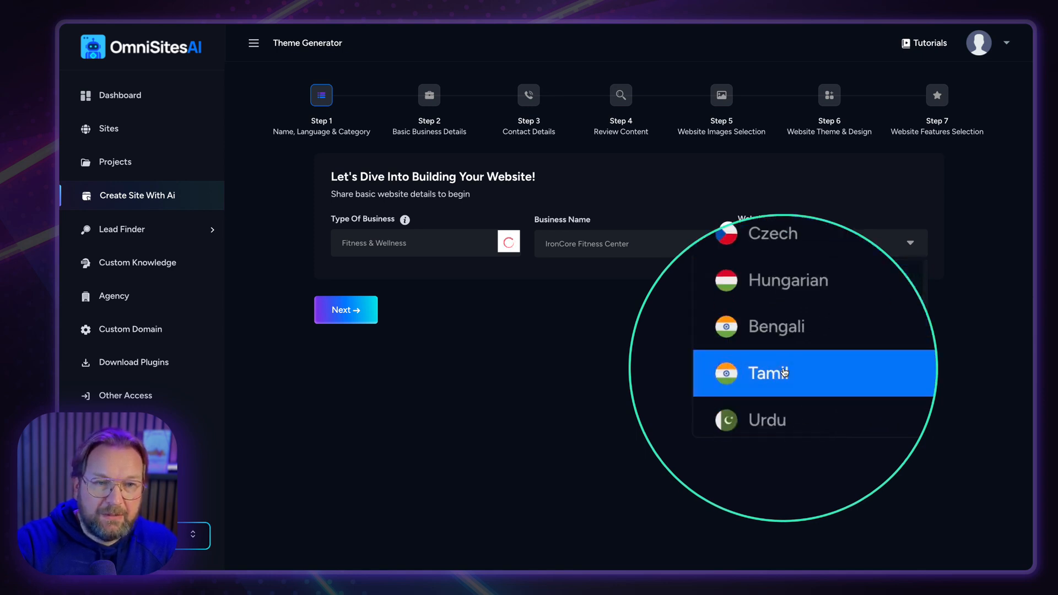
{"action": "scroll", "coordinate": [786, 367], "scroll_direction": "up", "scroll_amount": 3}
{"action": "scroll", "coordinate": [787, 360], "scroll_direction": "up", "scroll_amount": 6}
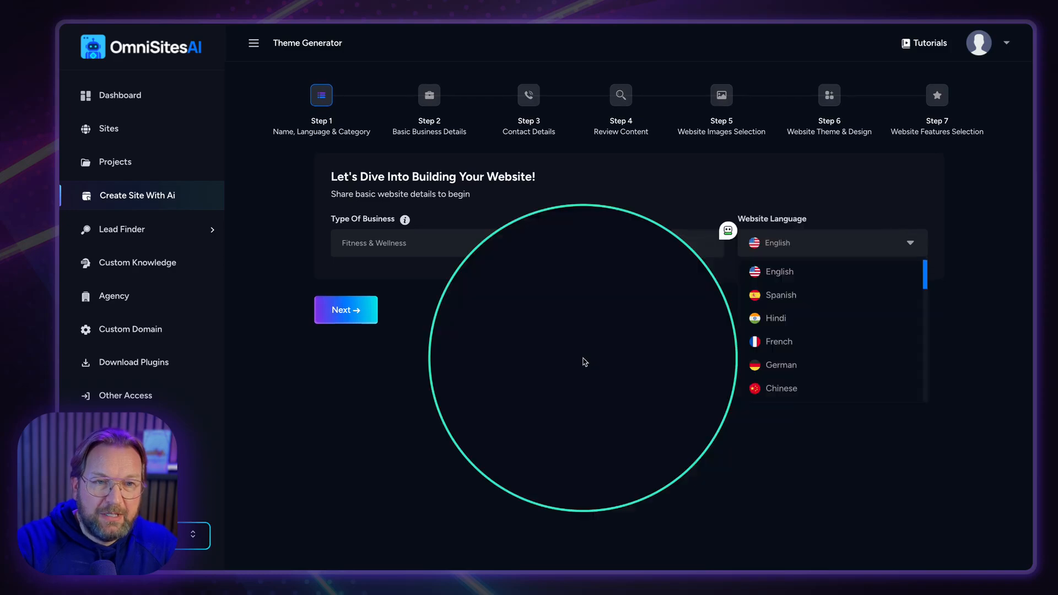
{"action": "left_click", "coordinate": [757, 243]}
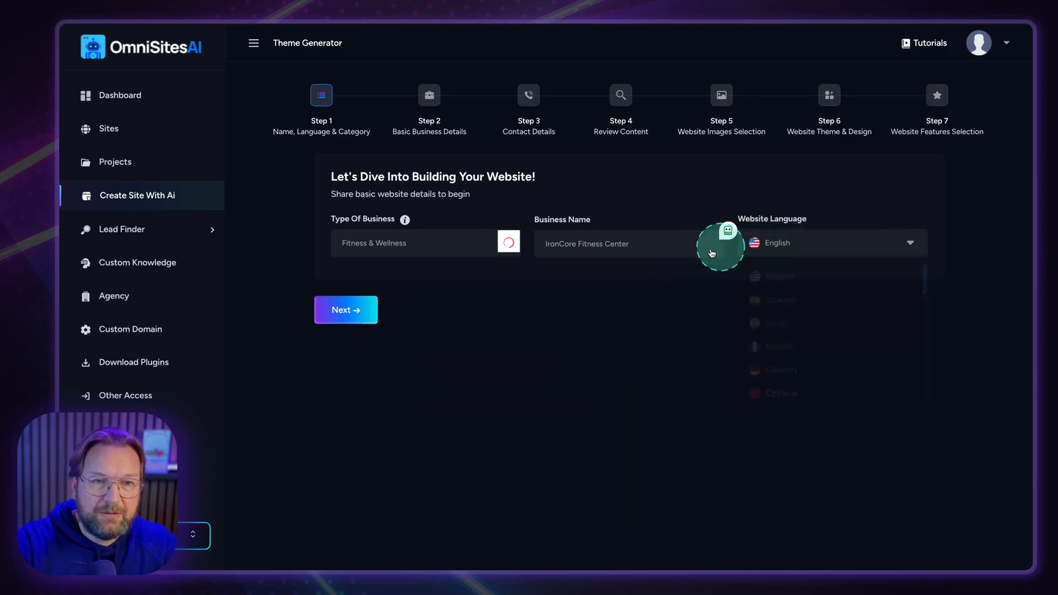
{"action": "left_click", "coordinate": [341, 310]}
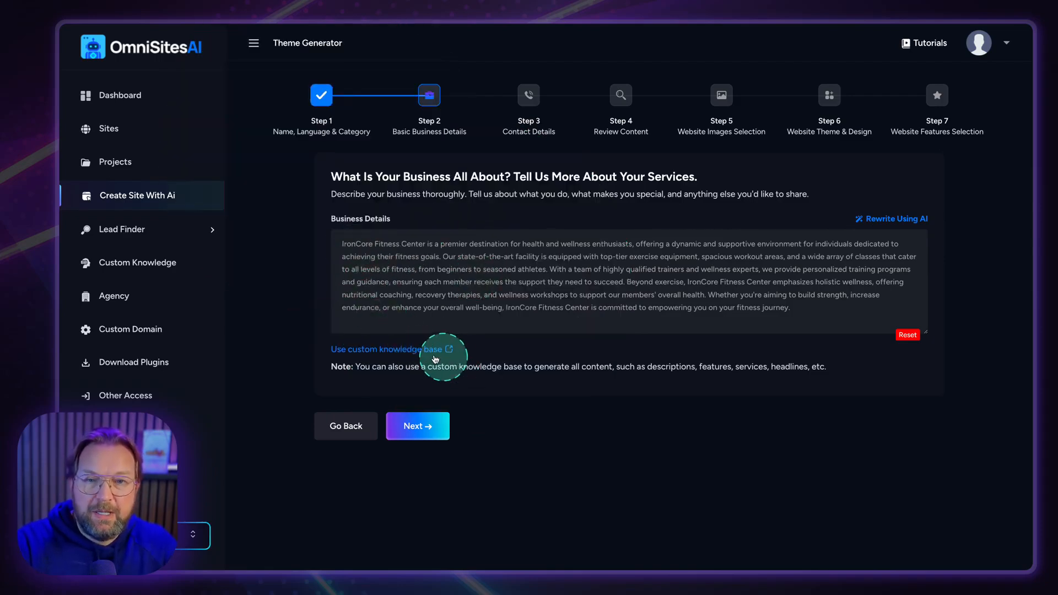
Generate the Business Details from the IronCore Fitness Center custom knowledge and review the text.
{"action": "left_click", "coordinate": [388, 354]}
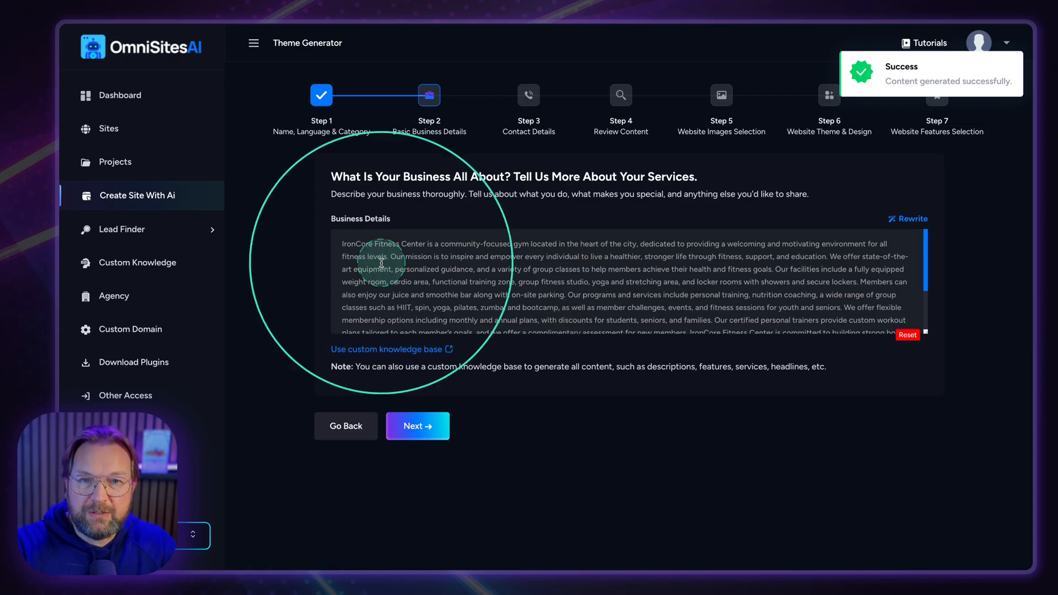
{"action": "scroll", "coordinate": [410, 280], "scroll_direction": "down", "scroll_amount": 3}
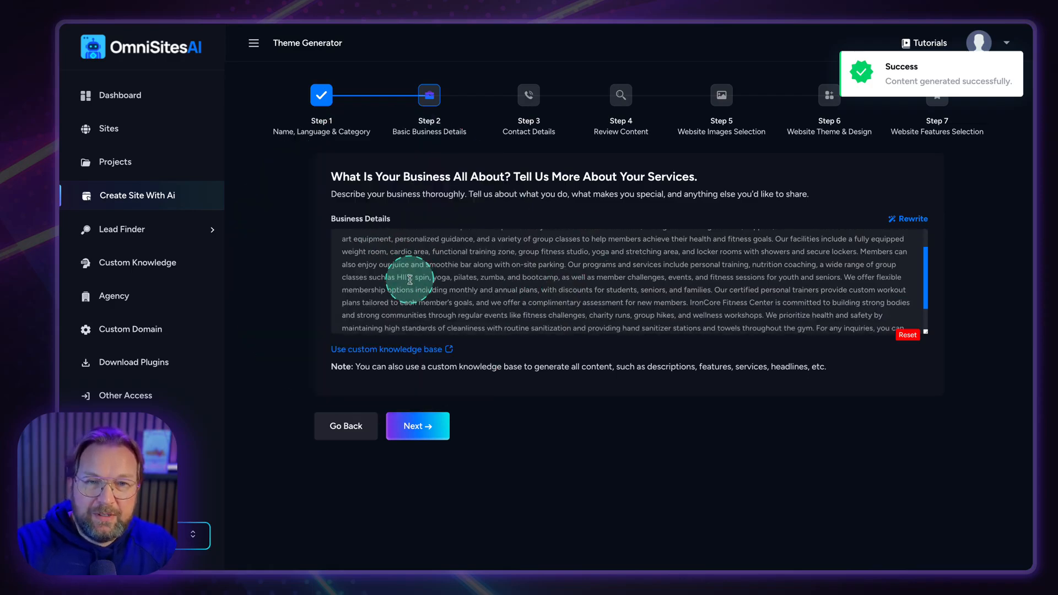
{"action": "scroll", "coordinate": [410, 280], "scroll_direction": "up", "scroll_amount": 3}
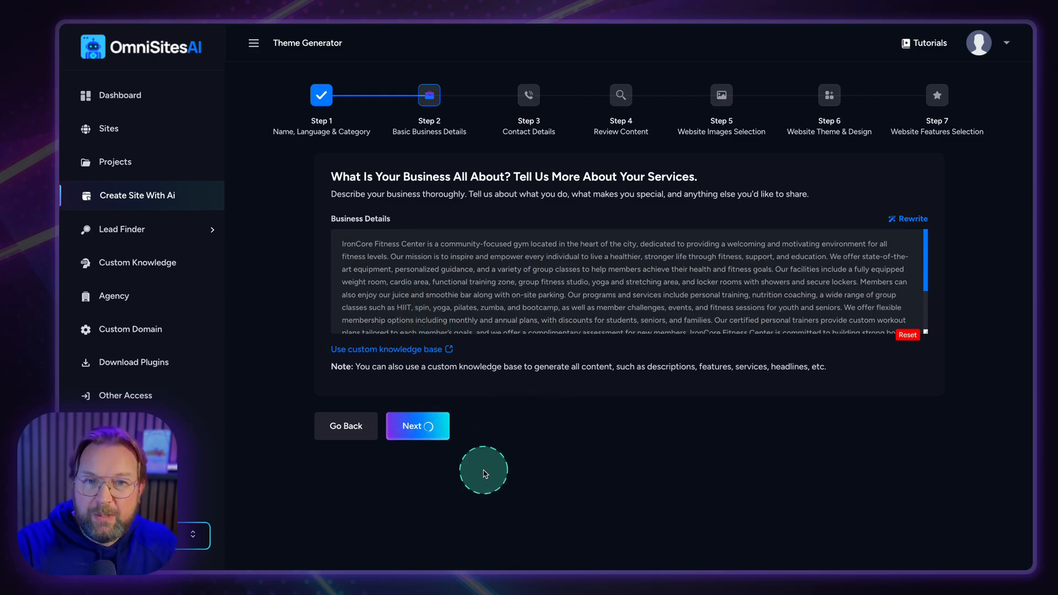
Compare the gym's contact information and social media handles in the TextEdit notes.
{"action": "key", "text": "super+Tab"}
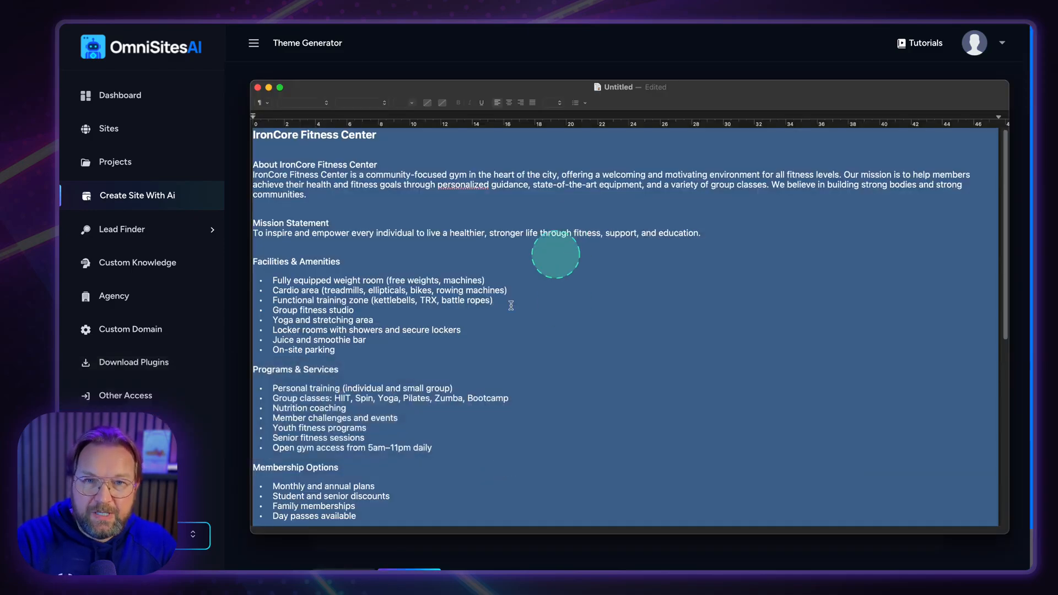
{"action": "scroll", "coordinate": [567, 237], "scroll_direction": "down", "scroll_amount": 10}
{"action": "left_click", "coordinate": [499, 361]}
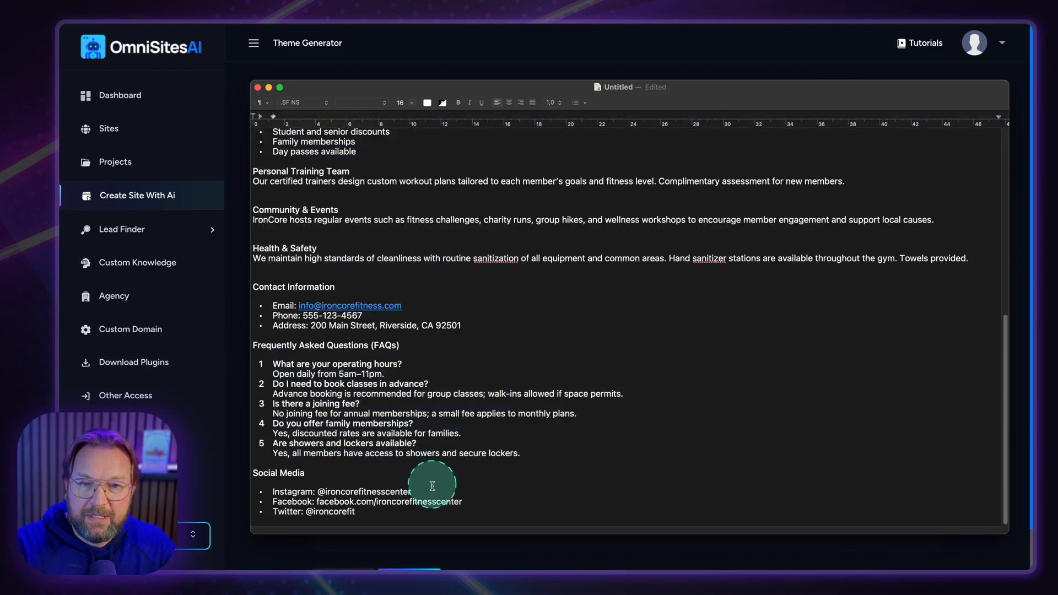
{"action": "left_click_drag", "start_coordinate": [431, 487], "coordinate": [365, 487]}
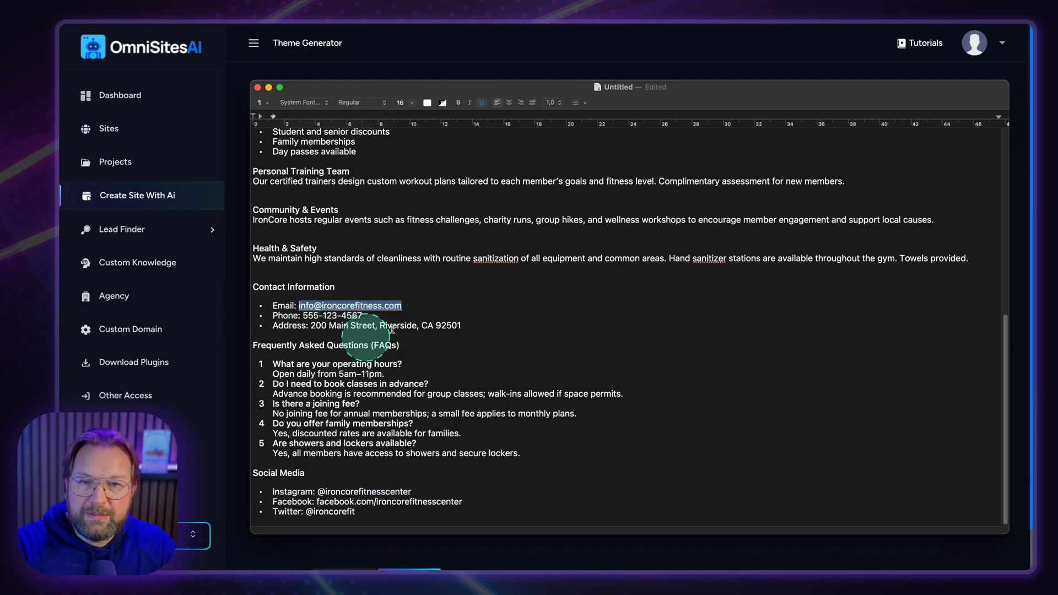
{"action": "key", "text": "super+Tab"}
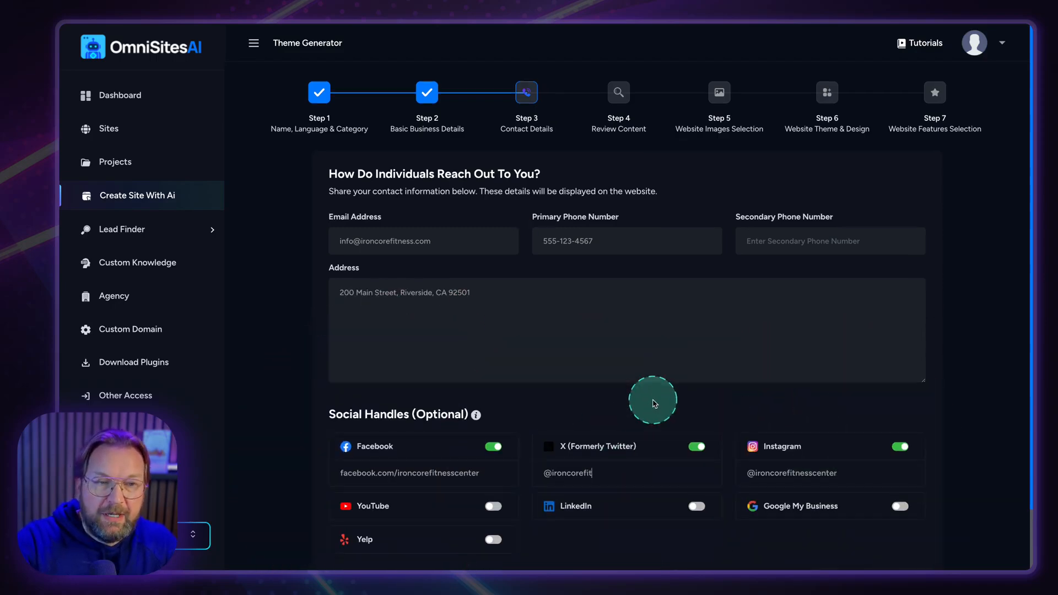
Scroll through the pre-filled email, phone, address and social handles to verify them.
{"action": "scroll", "coordinate": [652, 399], "scroll_direction": "down", "scroll_amount": 2}
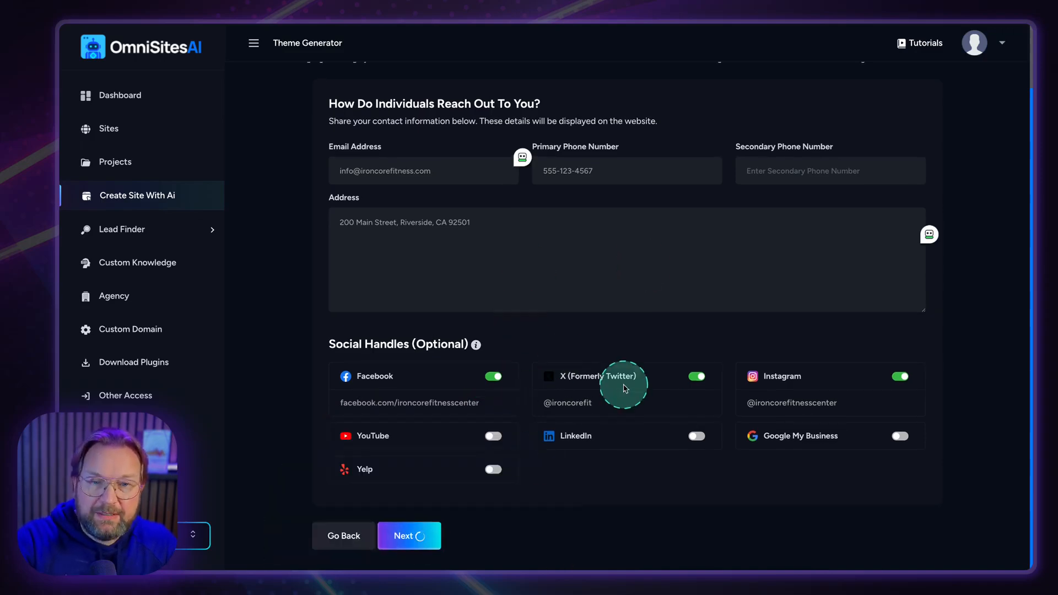
{"action": "scroll", "coordinate": [624, 389], "scroll_direction": "up", "scroll_amount": 2}
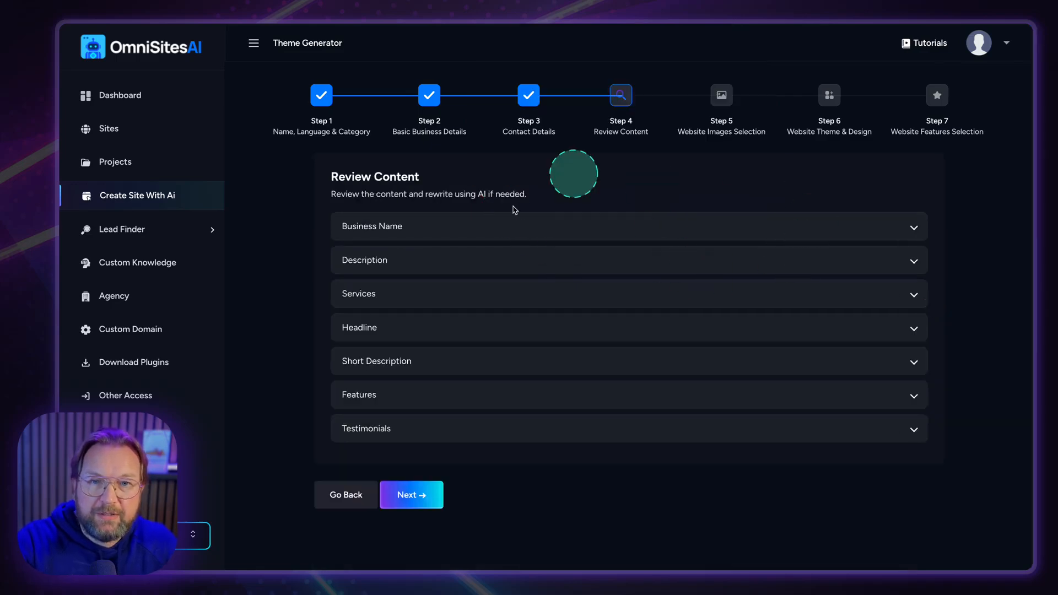
Expand and review the generated business name, description and services list, then proceed.
{"action": "left_click", "coordinate": [622, 234]}
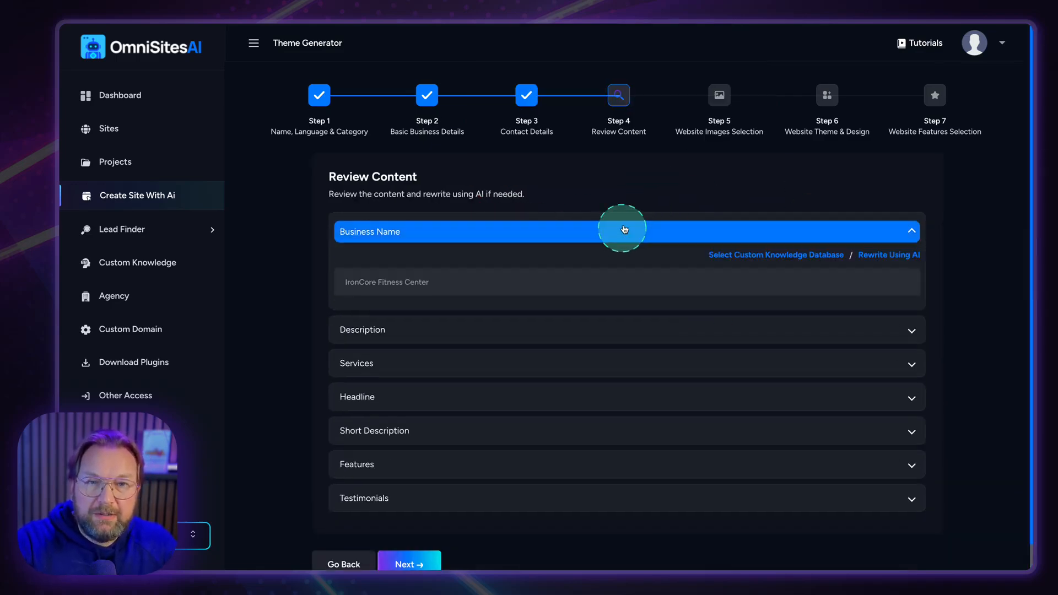
{"action": "left_click", "coordinate": [441, 331]}
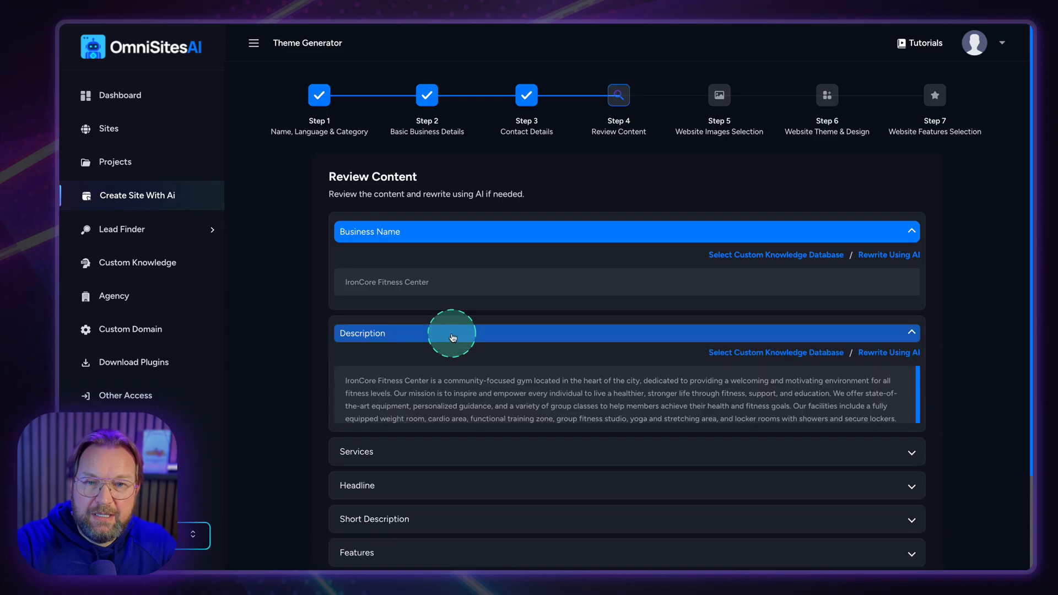
{"action": "scroll", "coordinate": [455, 336], "scroll_direction": "down", "scroll_amount": 3}
{"action": "left_click", "coordinate": [420, 383]}
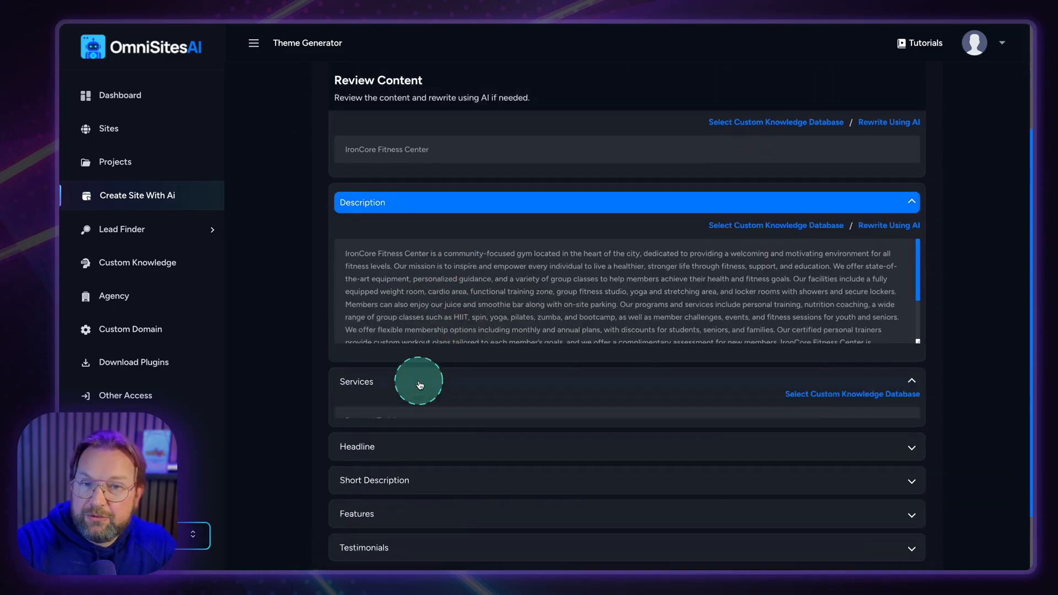
{"action": "scroll", "coordinate": [423, 381], "scroll_direction": "down", "scroll_amount": 3}
{"action": "scroll", "coordinate": [406, 330], "scroll_direction": "down", "scroll_amount": 2}
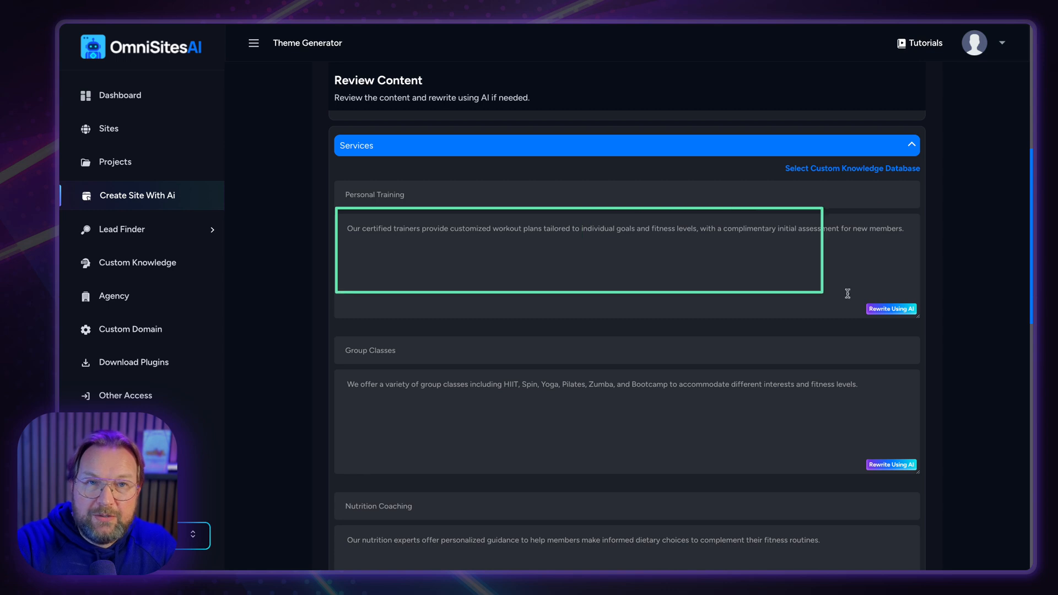
{"action": "scroll", "coordinate": [729, 291], "scroll_direction": "down", "scroll_amount": 13}
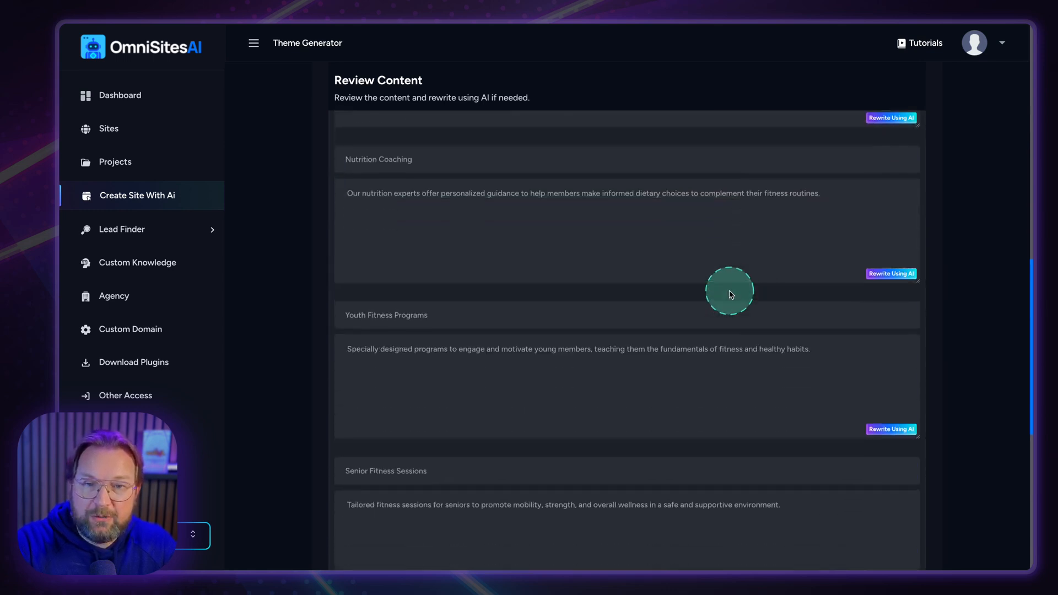
{"action": "scroll", "coordinate": [729, 290], "scroll_direction": "down", "scroll_amount": 1}
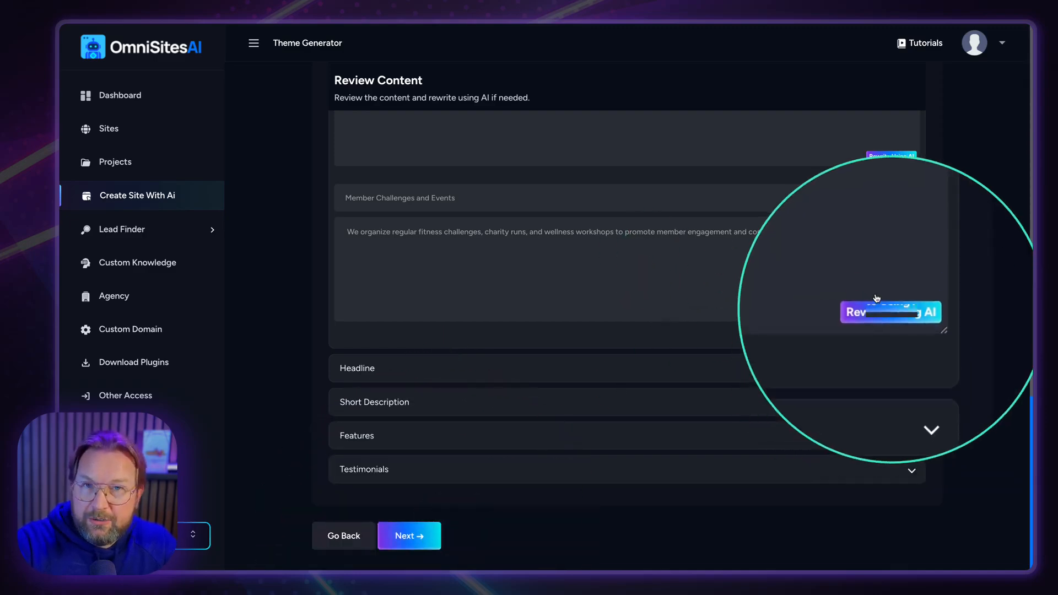
{"action": "left_click", "coordinate": [667, 248]}
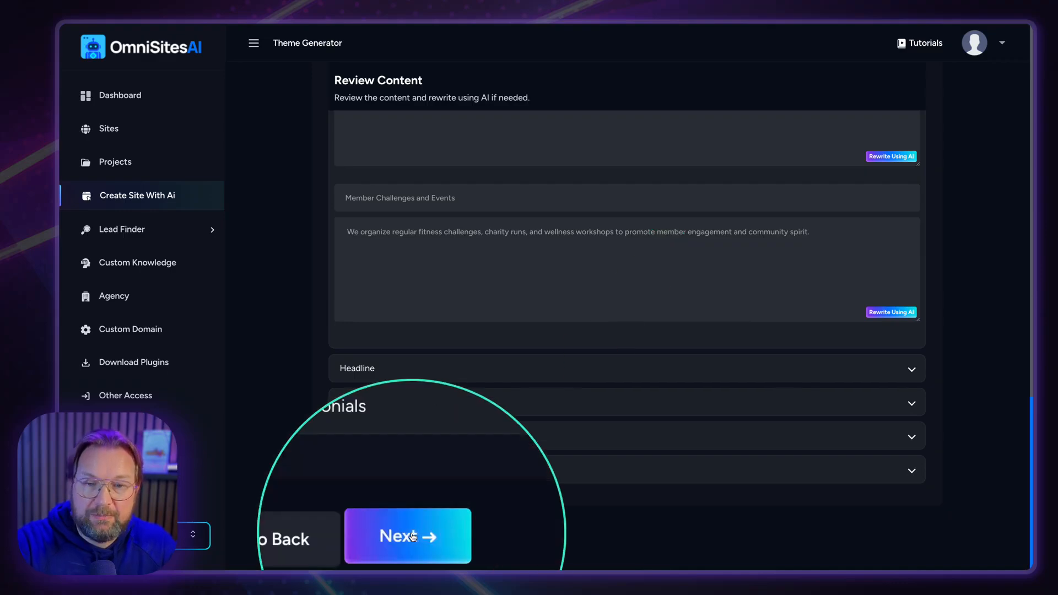
Load three more batches of Pexels fitness stock images and browse the results.
{"action": "scroll", "coordinate": [507, 375], "scroll_direction": "up", "scroll_amount": 6}
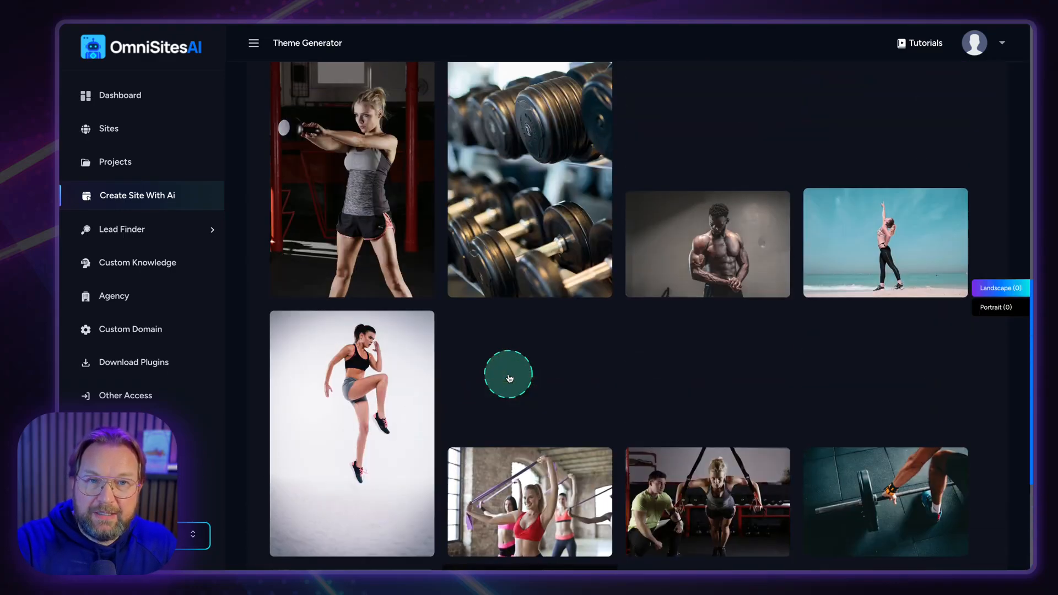
{"action": "scroll", "coordinate": [509, 378], "scroll_direction": "up", "scroll_amount": 6}
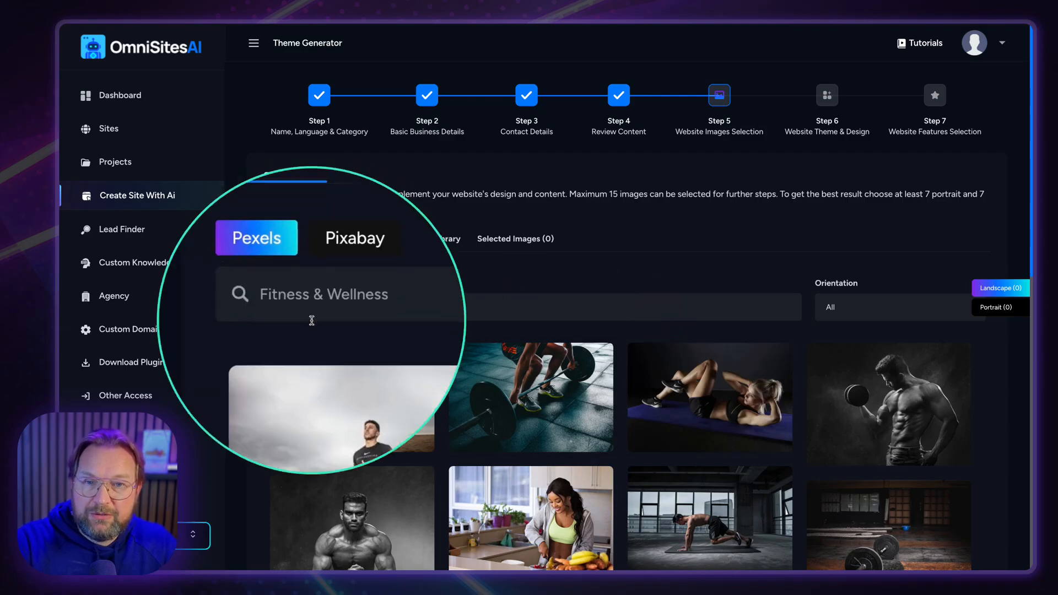
{"action": "scroll", "coordinate": [541, 351], "scroll_direction": "down", "scroll_amount": 10}
{"action": "left_click", "coordinate": [624, 476]}
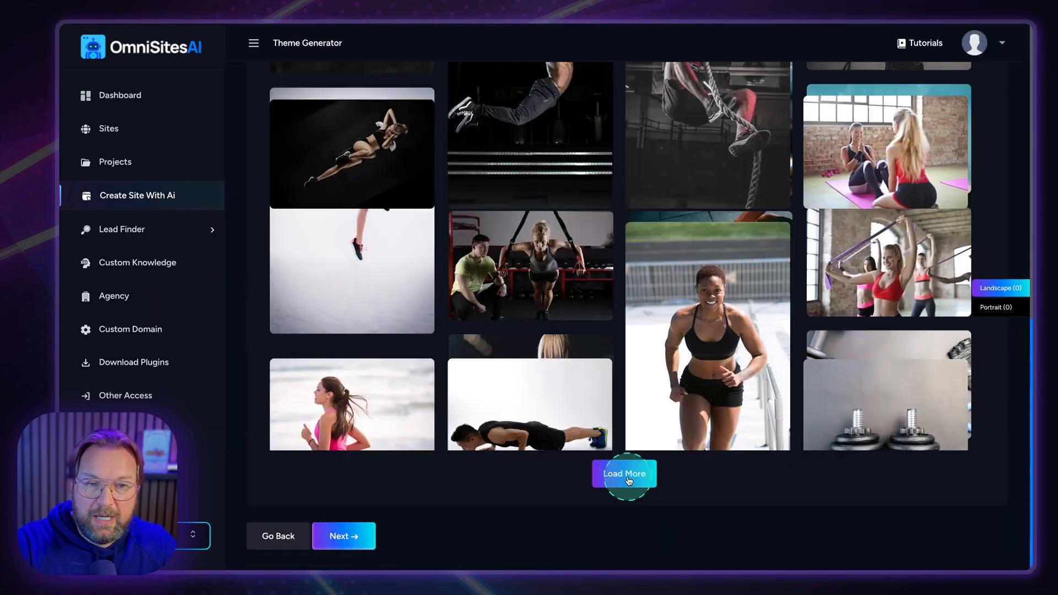
{"action": "left_click", "coordinate": [628, 479]}
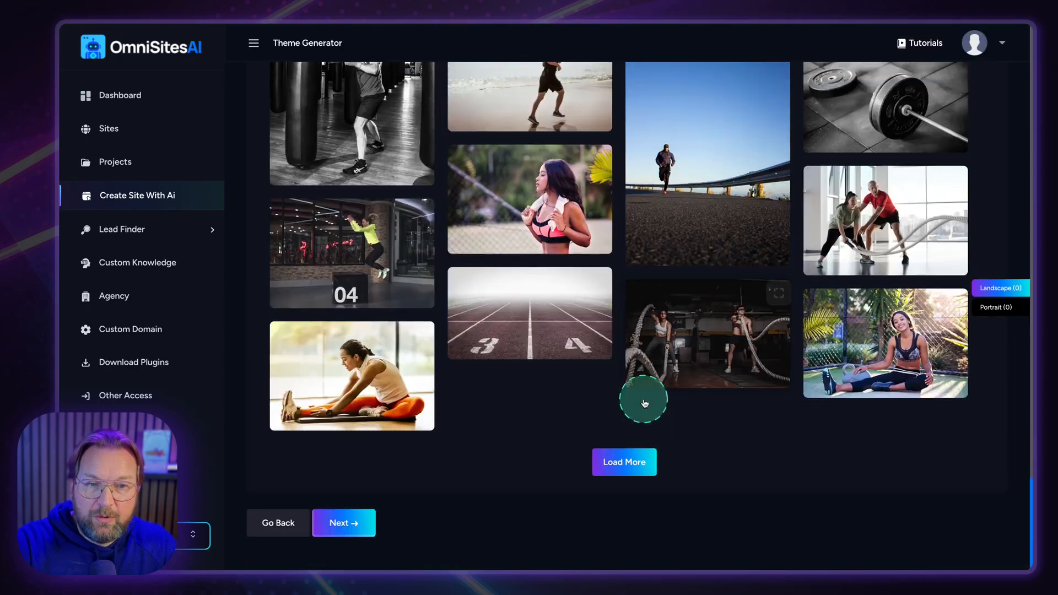
{"action": "left_click", "coordinate": [615, 472]}
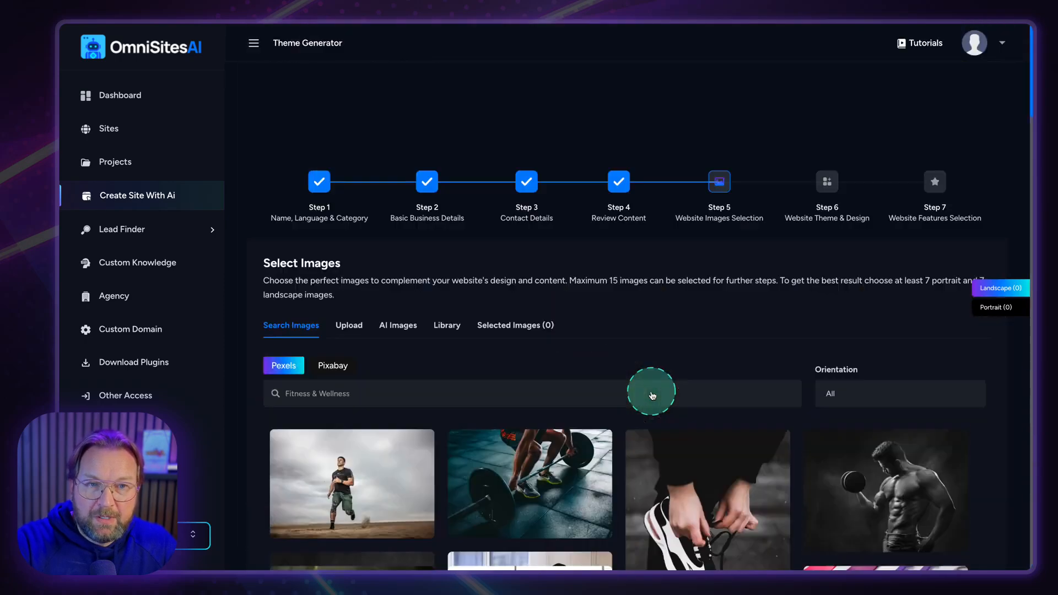
{"action": "scroll", "coordinate": [652, 395], "scroll_direction": "down", "scroll_amount": 2}
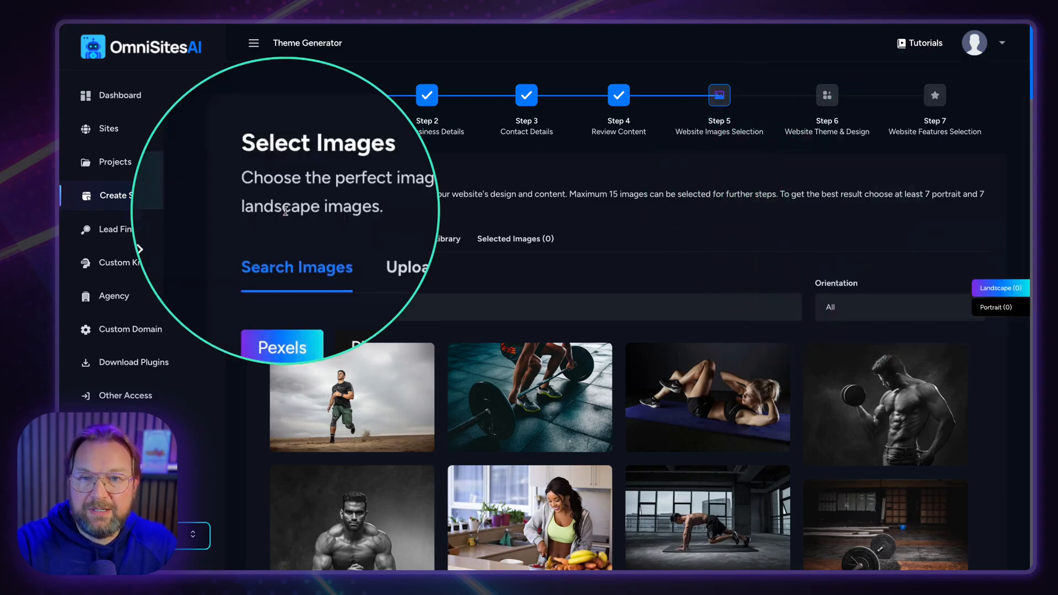
{"action": "scroll", "coordinate": [585, 364], "scroll_direction": "down", "scroll_amount": 6}
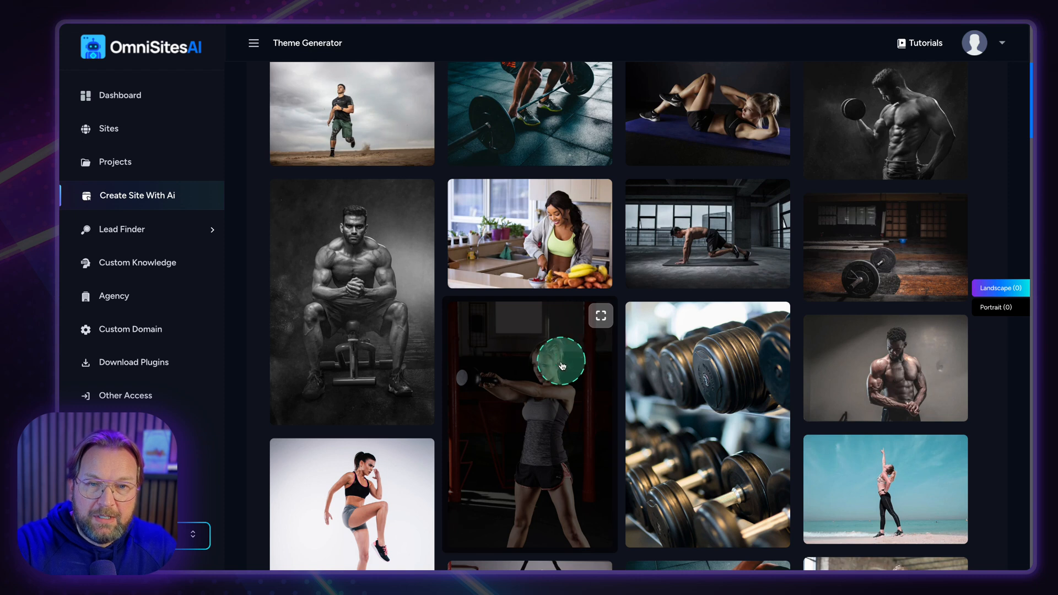
{"action": "scroll", "coordinate": [627, 409], "scroll_direction": "down", "scroll_amount": 6}
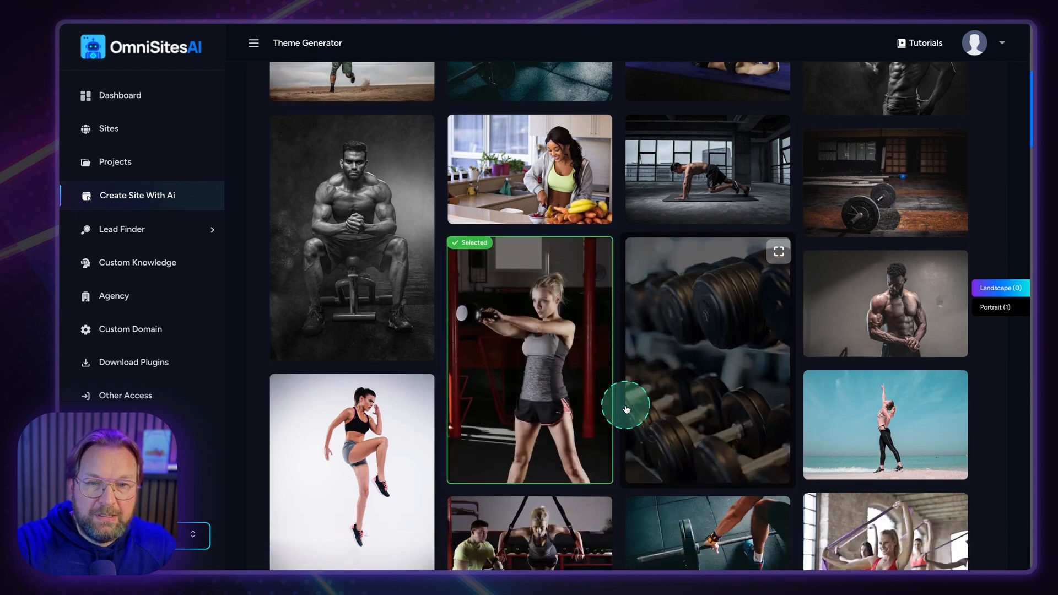
{"action": "scroll", "coordinate": [627, 409], "scroll_direction": "down", "scroll_amount": 4}
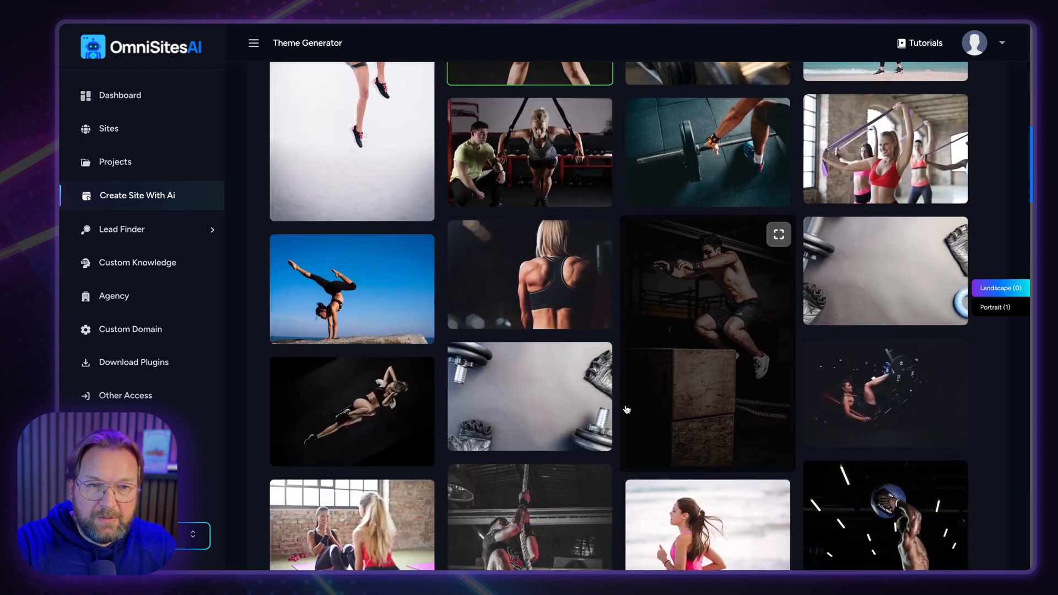
Select the box-jump, running woman, deadlift, boxing, dark gym and women-with-dumbbells photos.
{"action": "left_click", "coordinate": [686, 373]}
{"action": "scroll", "coordinate": [728, 455], "scroll_direction": "down", "scroll_amount": 2}
{"action": "scroll", "coordinate": [634, 430], "scroll_direction": "down", "scroll_amount": 3}
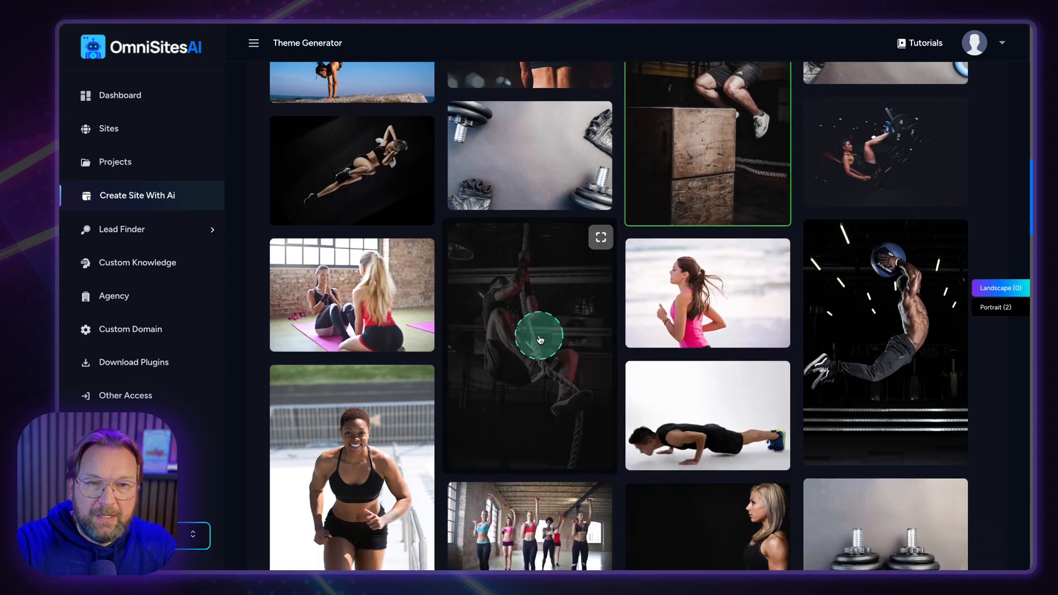
{"action": "scroll", "coordinate": [496, 342], "scroll_direction": "down", "scroll_amount": 3}
{"action": "left_click", "coordinate": [417, 331]}
{"action": "scroll", "coordinate": [597, 378], "scroll_direction": "down", "scroll_amount": 5}
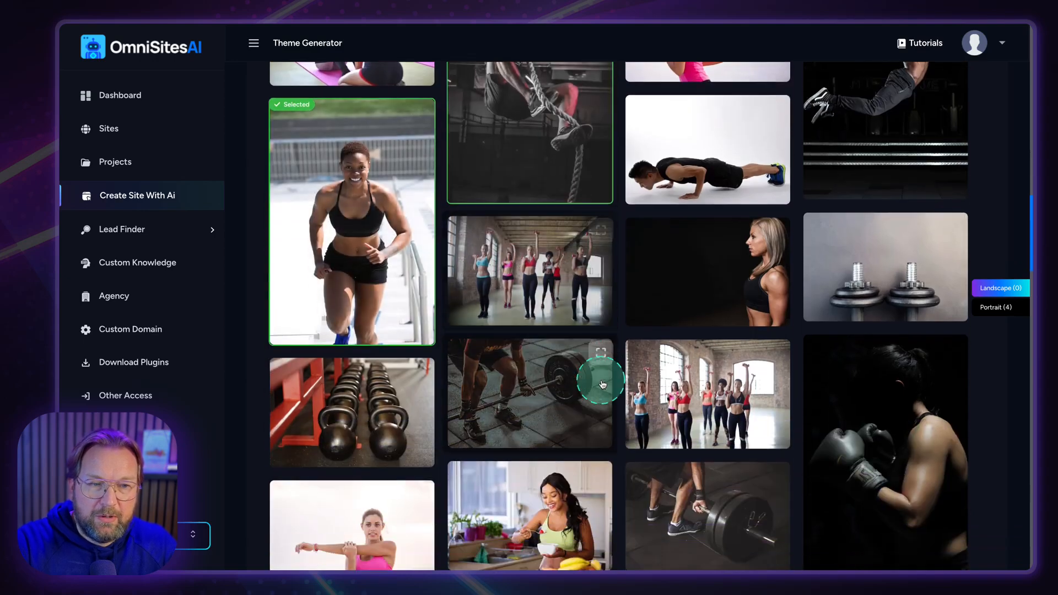
{"action": "left_click", "coordinate": [695, 409]}
{"action": "scroll", "coordinate": [696, 409], "scroll_direction": "down", "scroll_amount": 4}
{"action": "left_click", "coordinate": [844, 189]}
{"action": "left_click", "coordinate": [338, 449]}
{"action": "scroll", "coordinate": [454, 427], "scroll_direction": "down", "scroll_amount": 3}
{"action": "left_click", "coordinate": [539, 390]}
Add the abs-workout, barbell-plates, dumbbell-rack, TRX training and barbell photos to the selection.
{"action": "scroll", "coordinate": [590, 425], "scroll_direction": "down", "scroll_amount": 2}
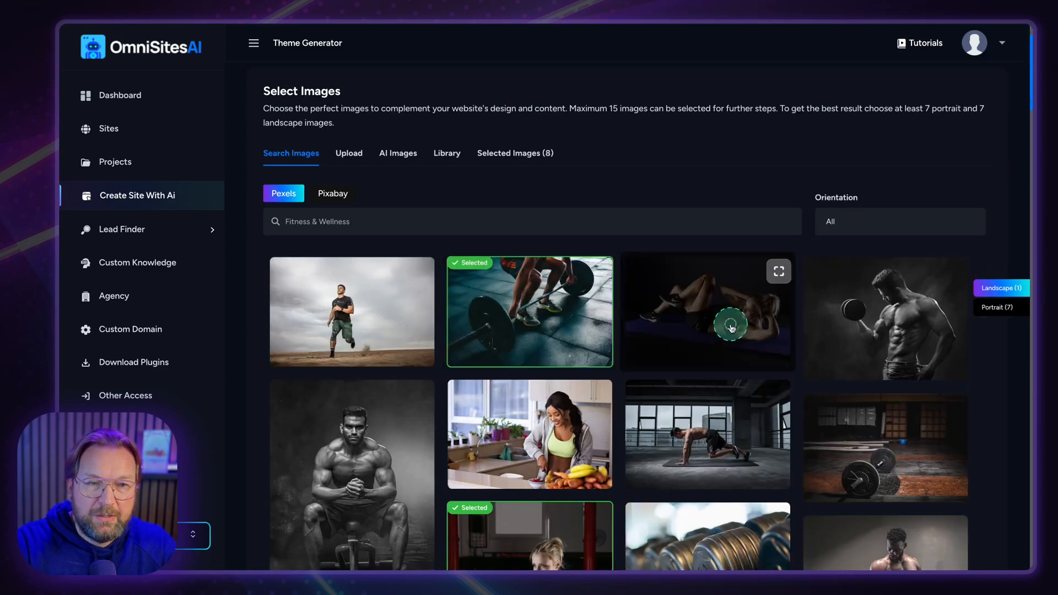
{"action": "left_click", "coordinate": [731, 328]}
{"action": "scroll", "coordinate": [783, 359], "scroll_direction": "down", "scroll_amount": 1}
{"action": "left_click", "coordinate": [864, 404]}
{"action": "scroll", "coordinate": [810, 353], "scroll_direction": "down", "scroll_amount": 3}
{"action": "left_click", "coordinate": [766, 295]}
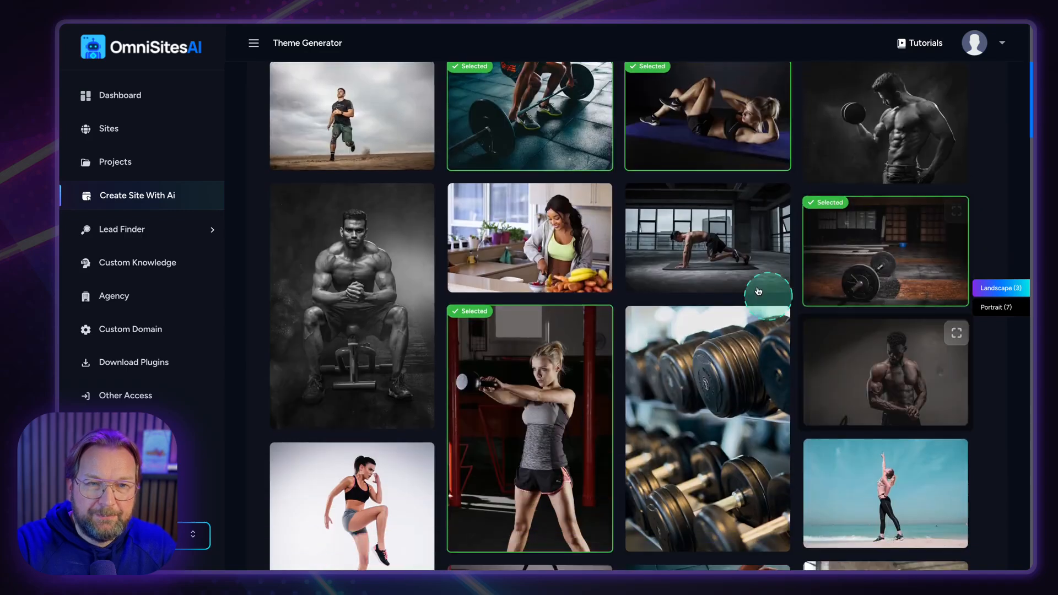
{"action": "scroll", "coordinate": [728, 274], "scroll_direction": "down", "scroll_amount": 4}
{"action": "left_click", "coordinate": [729, 200]}
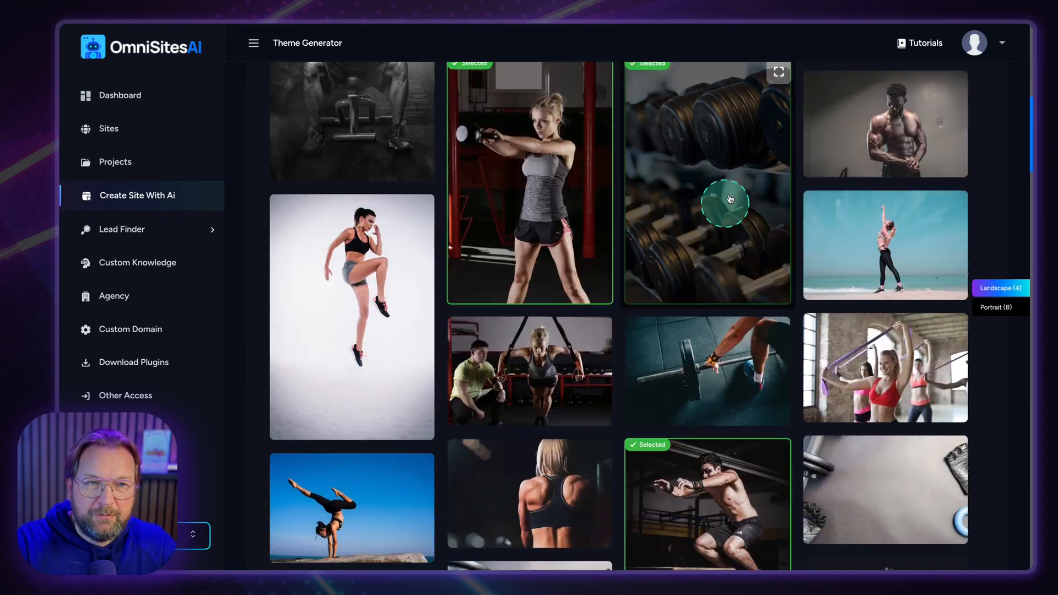
{"action": "scroll", "coordinate": [726, 237], "scroll_direction": "down", "scroll_amount": 3}
{"action": "left_click", "coordinate": [562, 253]}
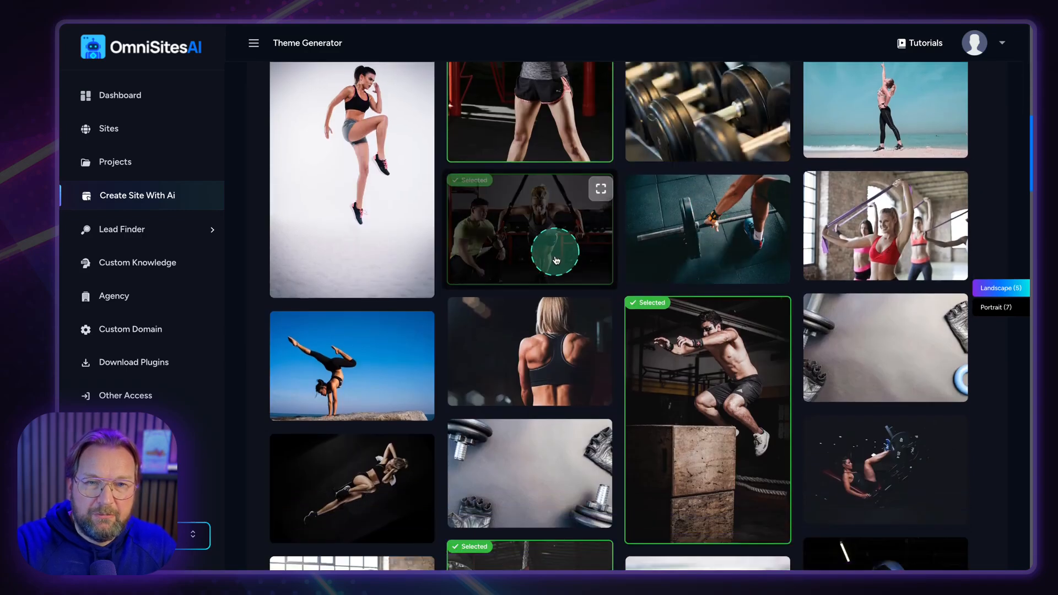
{"action": "scroll", "coordinate": [556, 261], "scroll_direction": "down", "scroll_amount": 6}
{"action": "scroll", "coordinate": [551, 292], "scroll_direction": "down", "scroll_amount": 6}
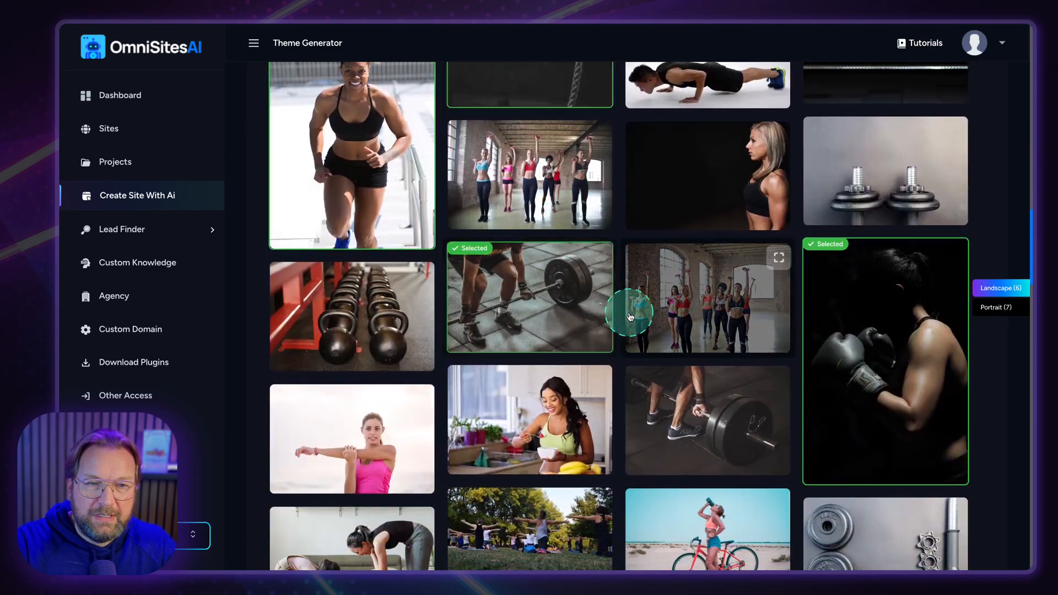
{"action": "scroll", "coordinate": [630, 317], "scroll_direction": "down", "scroll_amount": 2}
{"action": "left_click", "coordinate": [761, 336]}
{"action": "scroll", "coordinate": [755, 353], "scroll_direction": "down", "scroll_amount": 8}
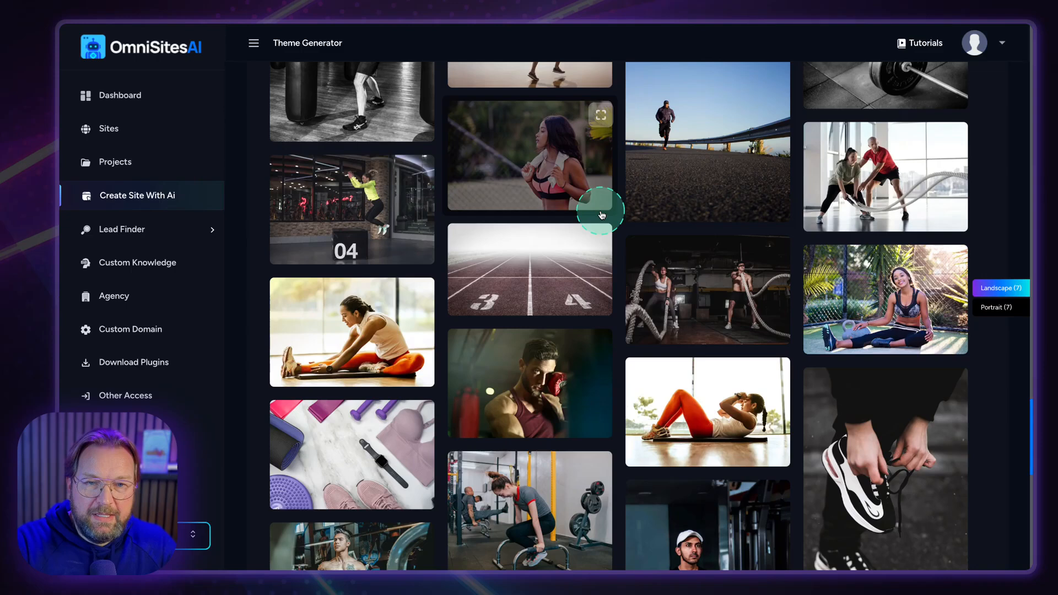
{"action": "scroll", "coordinate": [602, 215], "scroll_direction": "down", "scroll_amount": 10}
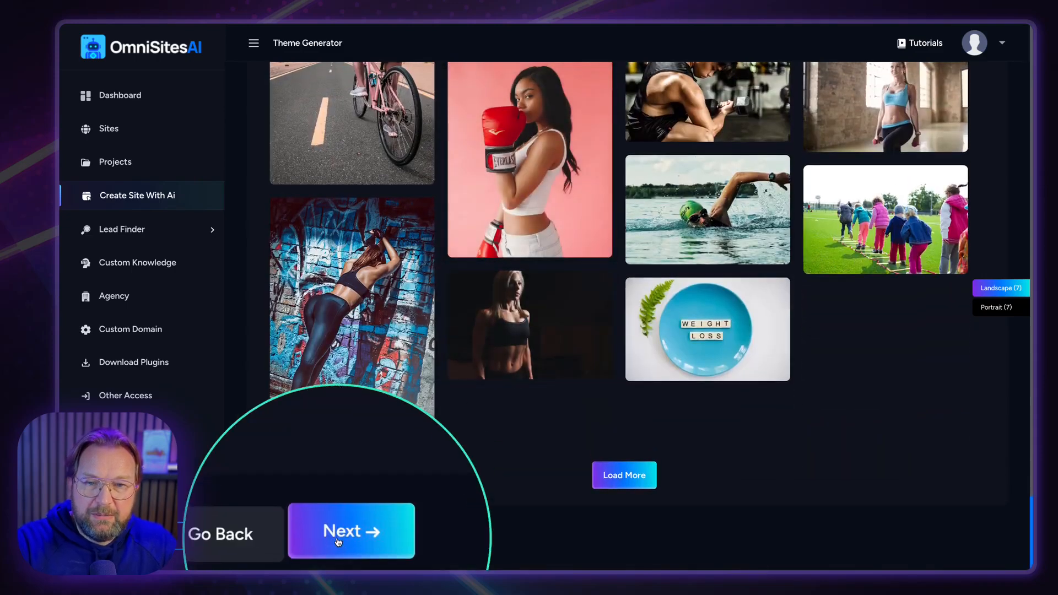
Advance to Step 6 and compare the generated IronCore Fitness Center theme designs.
{"action": "left_click", "coordinate": [338, 541]}
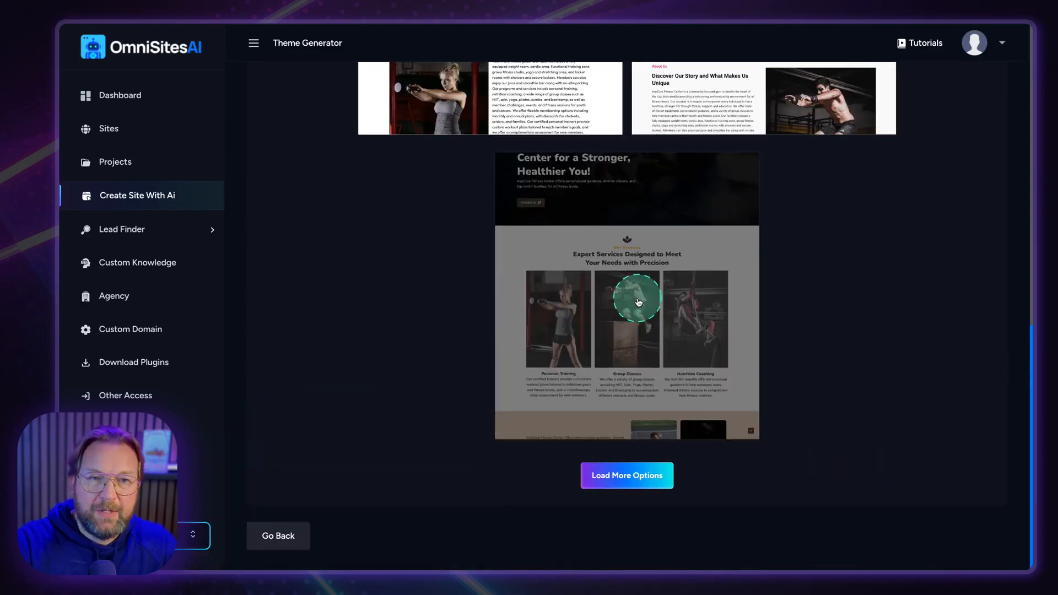
{"action": "scroll", "coordinate": [639, 302], "scroll_direction": "up", "scroll_amount": 15}
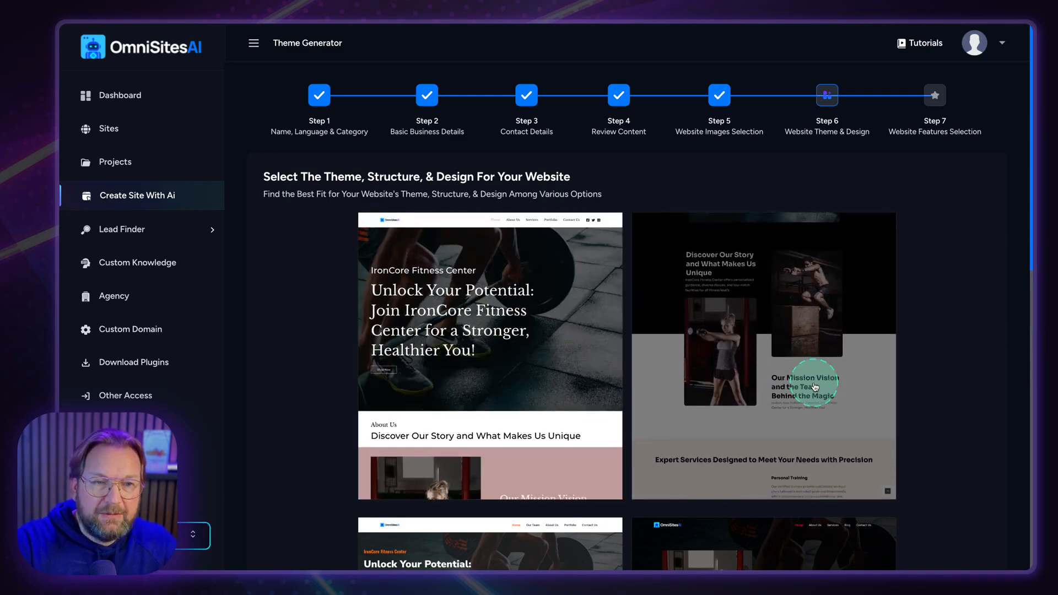
{"action": "scroll", "coordinate": [815, 387], "scroll_direction": "down", "scroll_amount": 3}
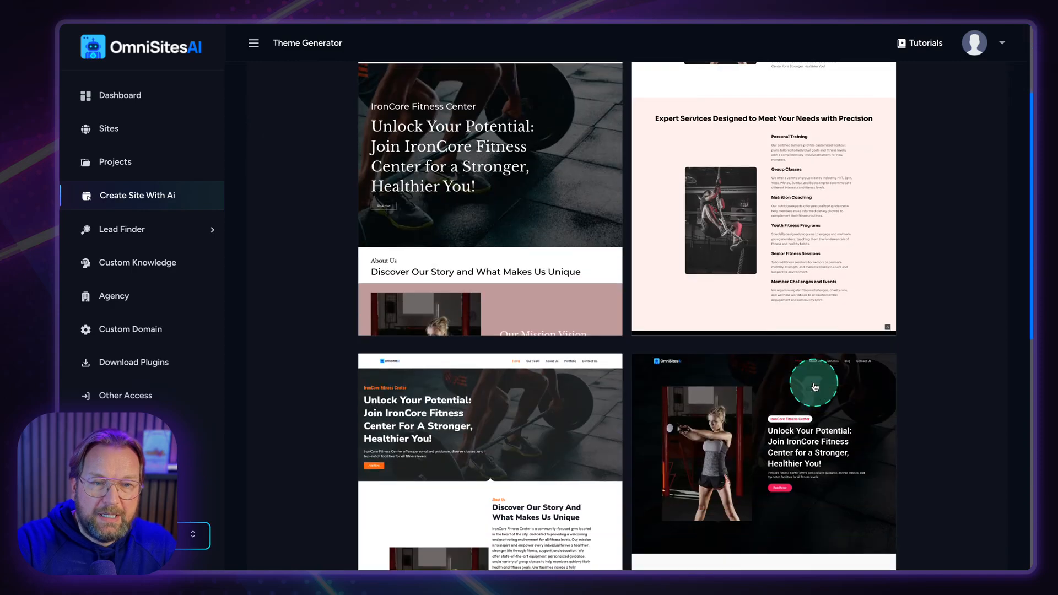
{"action": "scroll", "coordinate": [815, 387], "scroll_direction": "down", "scroll_amount": 4}
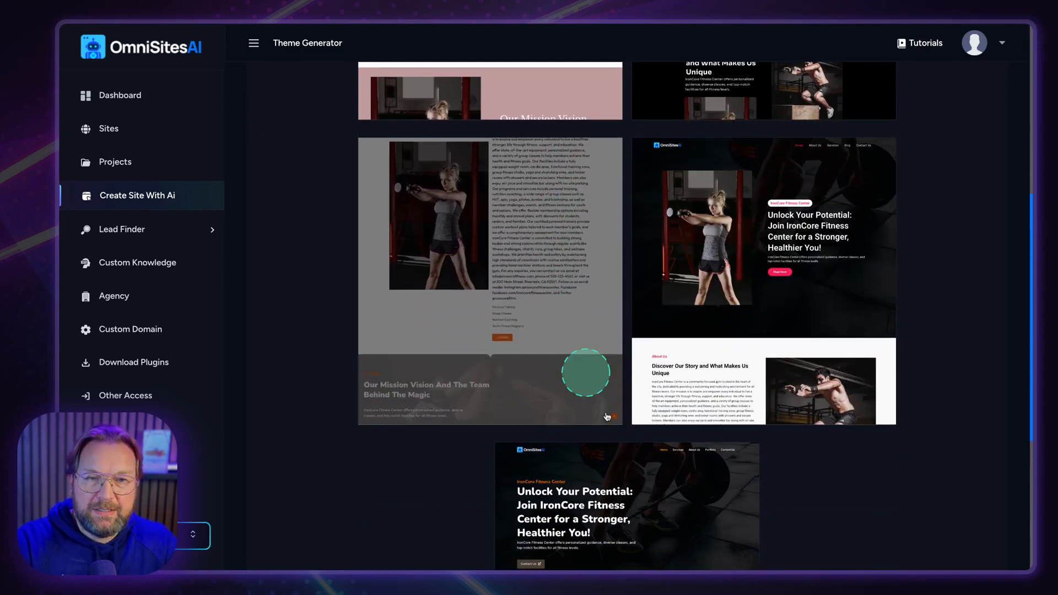
{"action": "scroll", "coordinate": [653, 499], "scroll_direction": "down", "scroll_amount": 4}
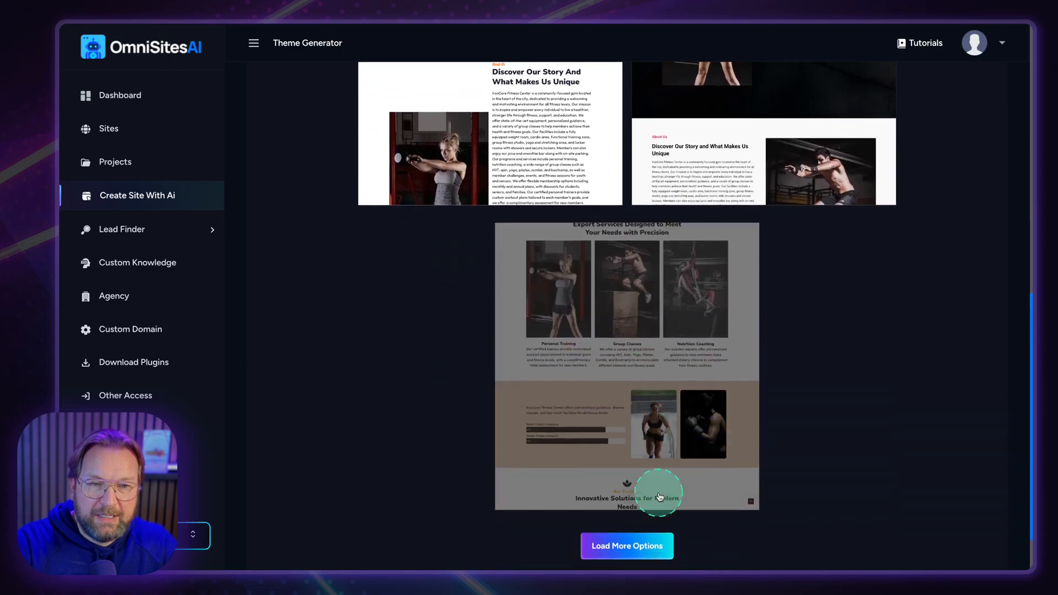
{"action": "scroll", "coordinate": [876, 436], "scroll_direction": "up", "scroll_amount": 10}
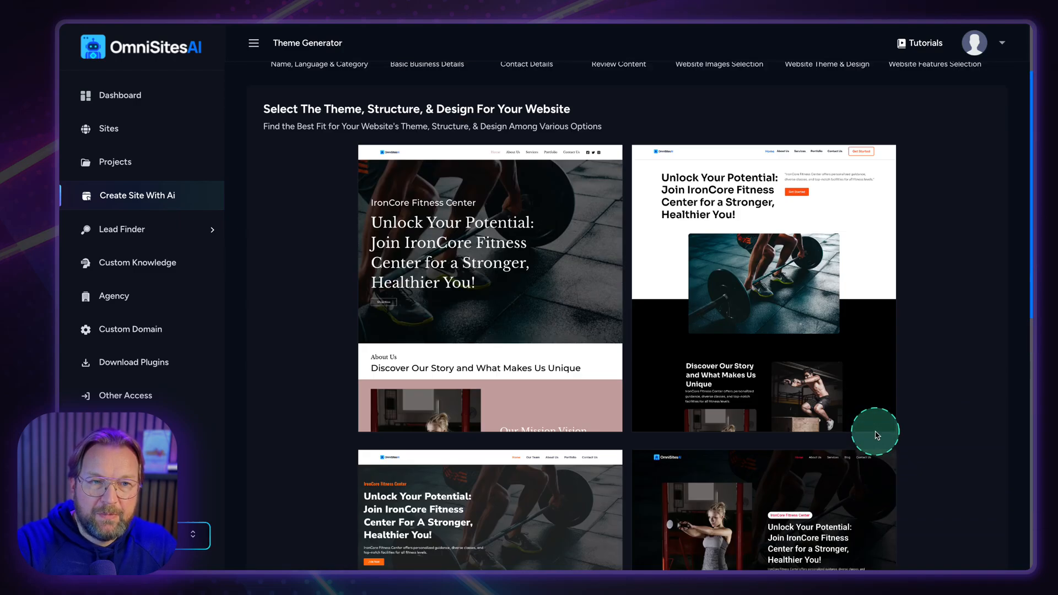
{"action": "scroll", "coordinate": [877, 436], "scroll_direction": "up", "scroll_amount": 1}
Open the light barbell theme's Responsive Preview and look through its full page.
{"action": "left_click", "coordinate": [775, 354]}
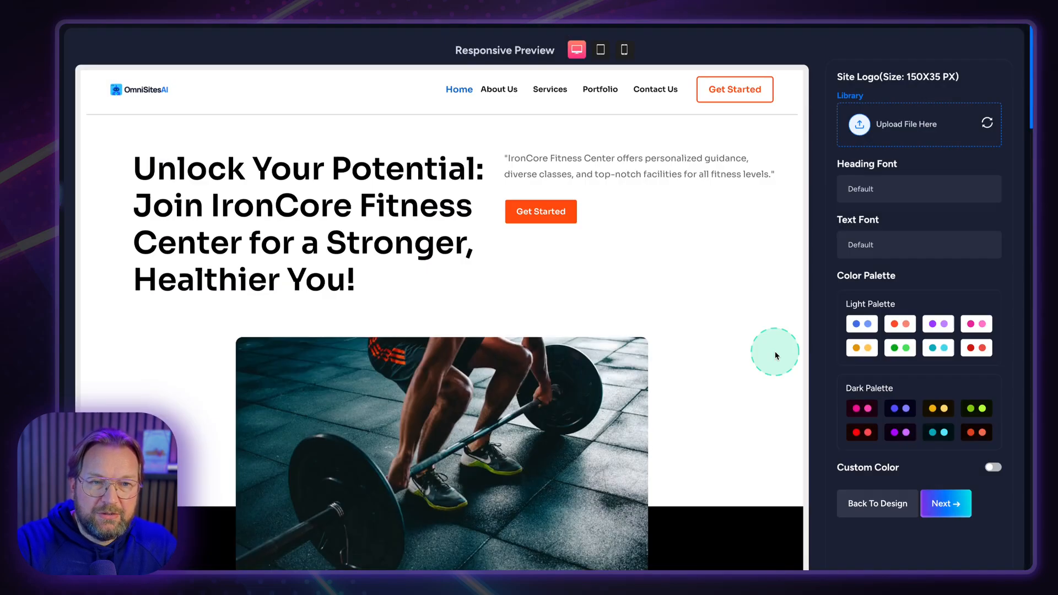
{"action": "scroll", "coordinate": [702, 369], "scroll_direction": "down", "scroll_amount": 5}
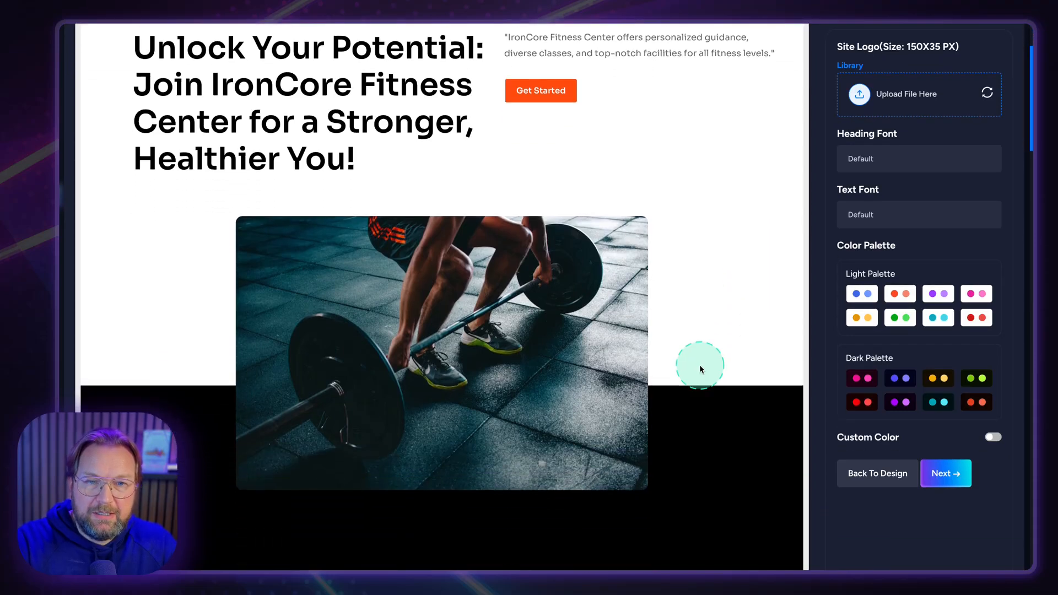
{"action": "scroll", "coordinate": [700, 364], "scroll_direction": "down", "scroll_amount": 1}
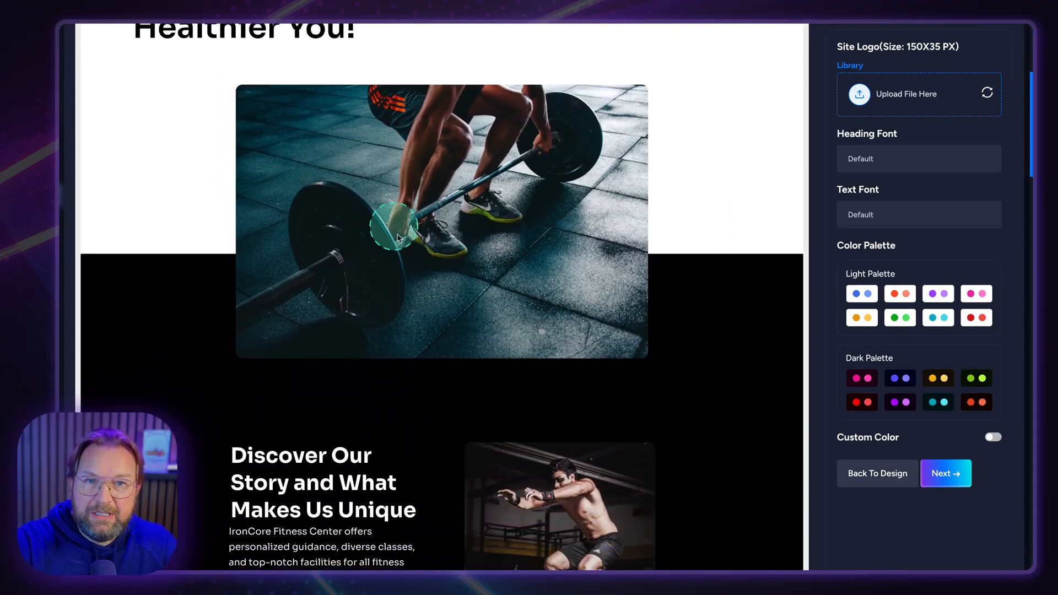
{"action": "scroll", "coordinate": [402, 237], "scroll_direction": "down", "scroll_amount": 7}
{"action": "scroll", "coordinate": [408, 279], "scroll_direction": "down", "scroll_amount": 4}
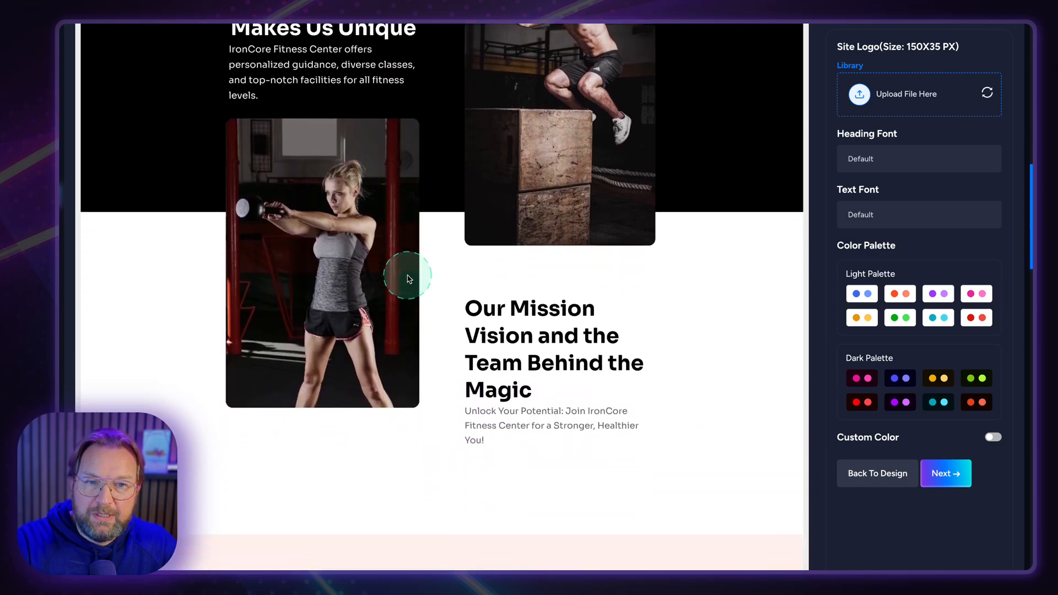
{"action": "scroll", "coordinate": [409, 278], "scroll_direction": "down", "scroll_amount": 2}
{"action": "scroll", "coordinate": [540, 330], "scroll_direction": "down", "scroll_amount": 9}
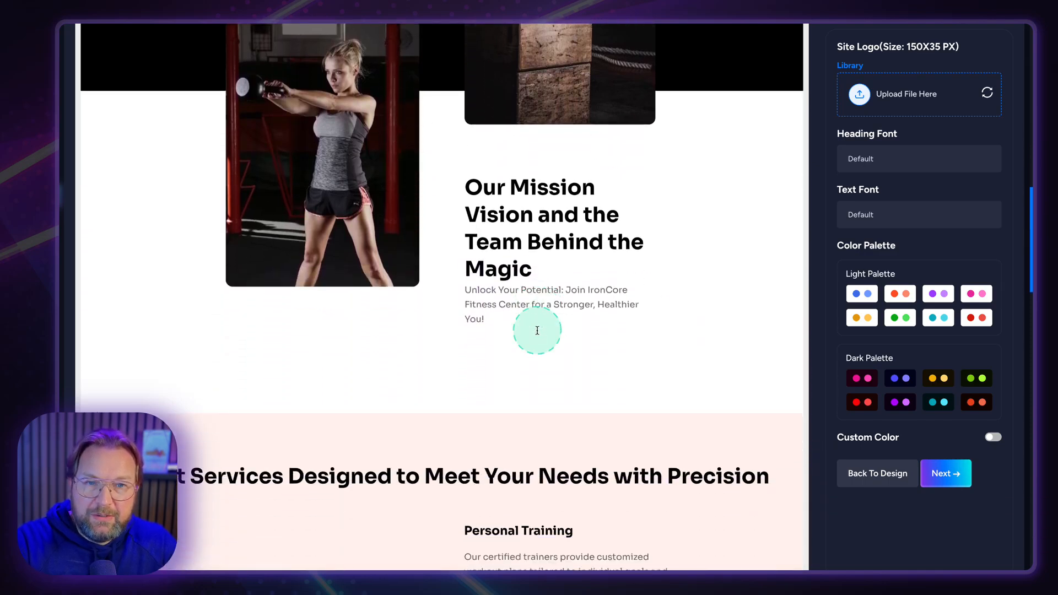
{"action": "scroll", "coordinate": [539, 330], "scroll_direction": "down", "scroll_amount": 8}
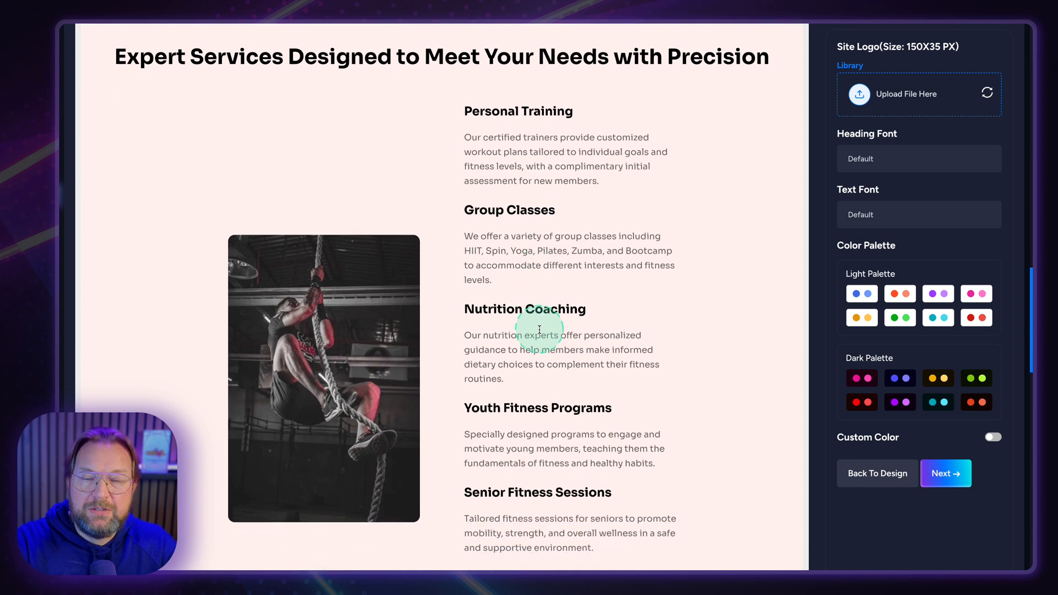
{"action": "scroll", "coordinate": [540, 333], "scroll_direction": "down", "scroll_amount": 13}
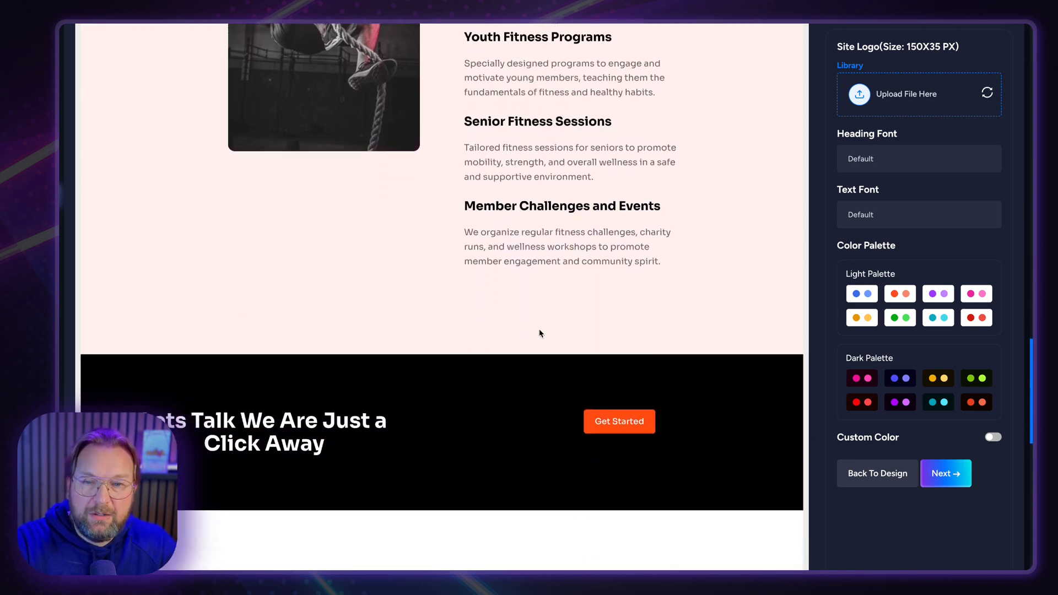
{"action": "scroll", "coordinate": [540, 333], "scroll_direction": "down", "scroll_amount": 4}
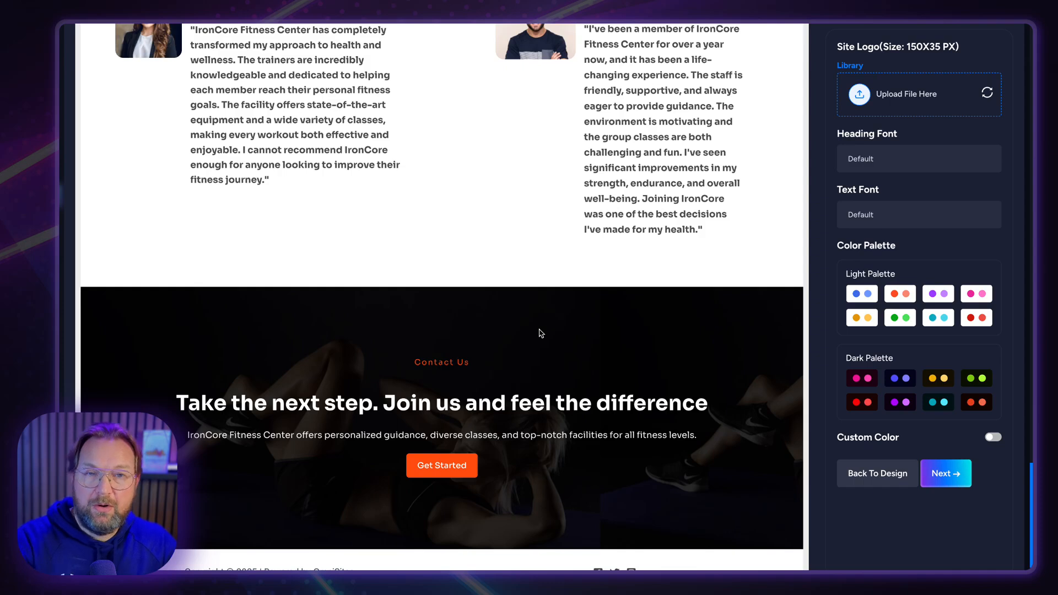
{"action": "scroll", "coordinate": [539, 333], "scroll_direction": "down", "scroll_amount": 1}
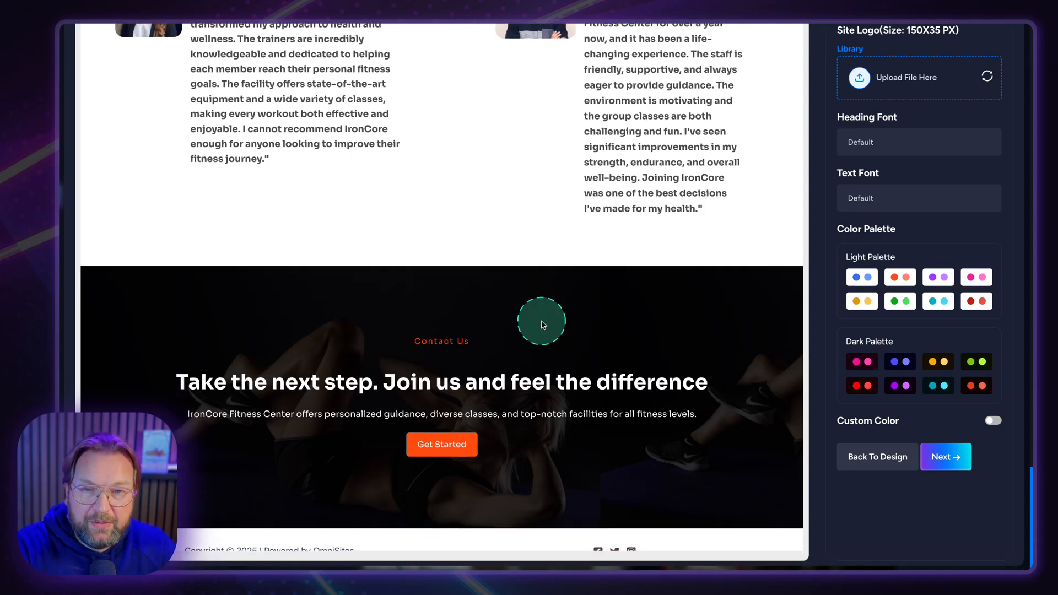
Check the theme's Color Palette options in the preview.
{"action": "scroll", "coordinate": [541, 320], "scroll_direction": "up", "scroll_amount": 20}
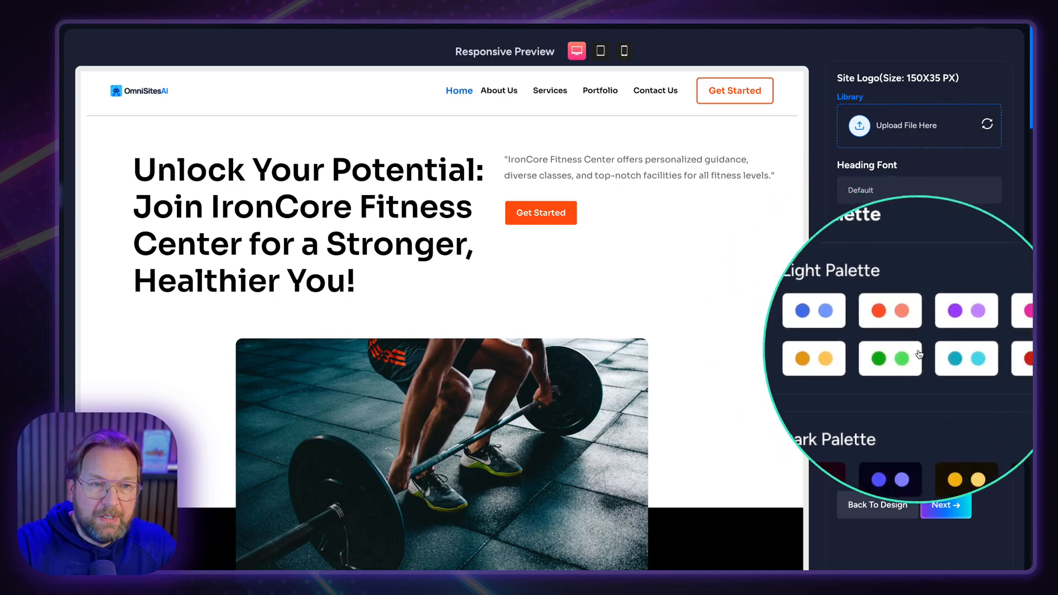
{"action": "scroll", "coordinate": [619, 238], "scroll_direction": "down", "scroll_amount": 6}
{"action": "scroll", "coordinate": [612, 166], "scroll_direction": "up", "scroll_amount": 6}
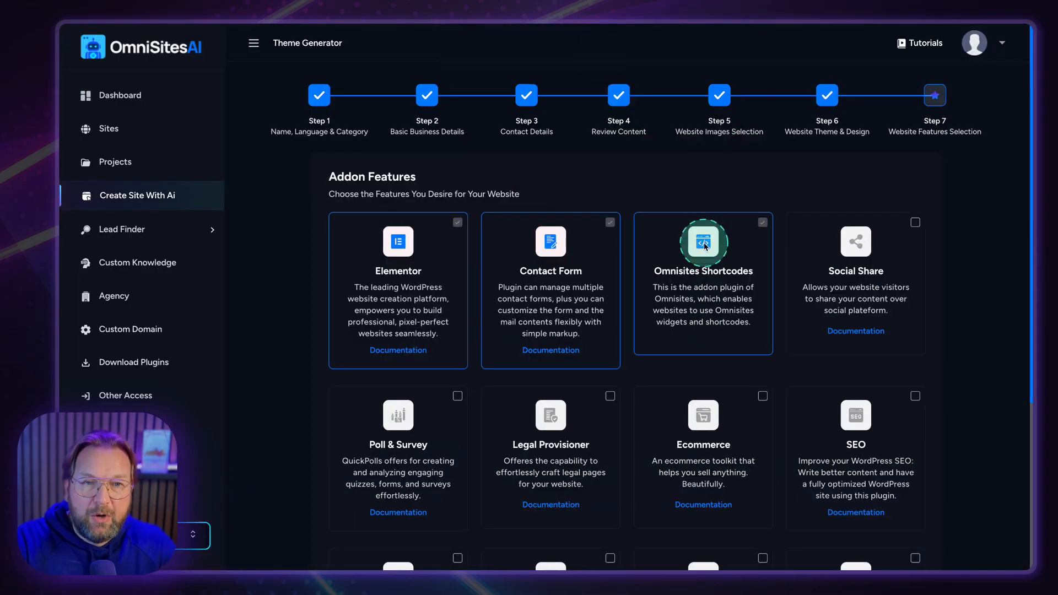
Add the Legal Provisioner addon, trying Social Share but leaving it unchecked.
{"action": "scroll", "coordinate": [705, 245], "scroll_direction": "down", "scroll_amount": 2}
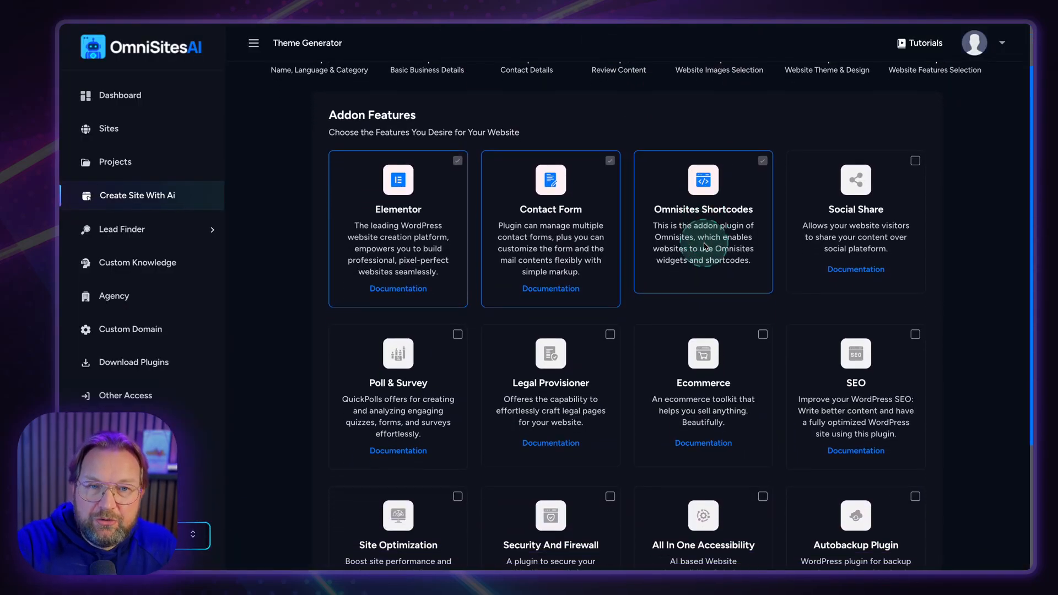
{"action": "scroll", "coordinate": [705, 247], "scroll_direction": "down", "scroll_amount": 1}
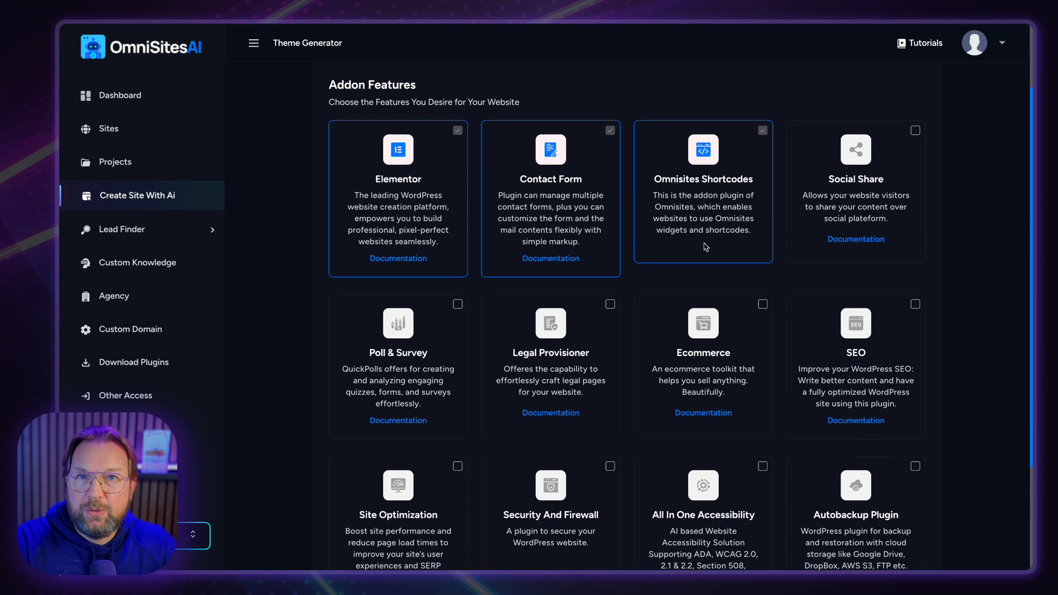
{"action": "scroll", "coordinate": [707, 247], "scroll_direction": "down", "scroll_amount": 1}
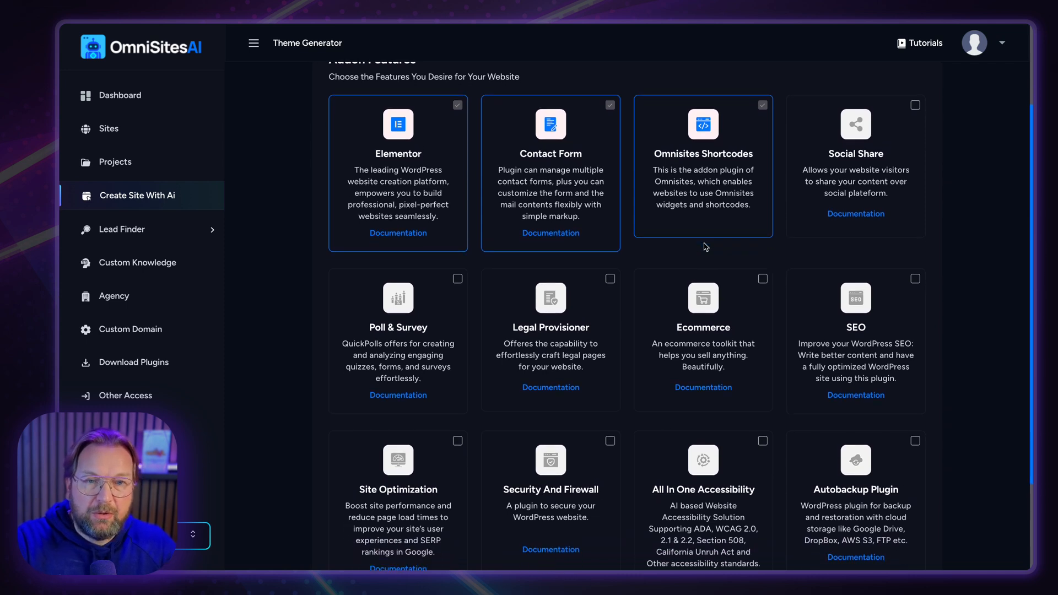
{"action": "scroll", "coordinate": [706, 247], "scroll_direction": "down", "scroll_amount": 1}
{"action": "left_click", "coordinate": [881, 145]}
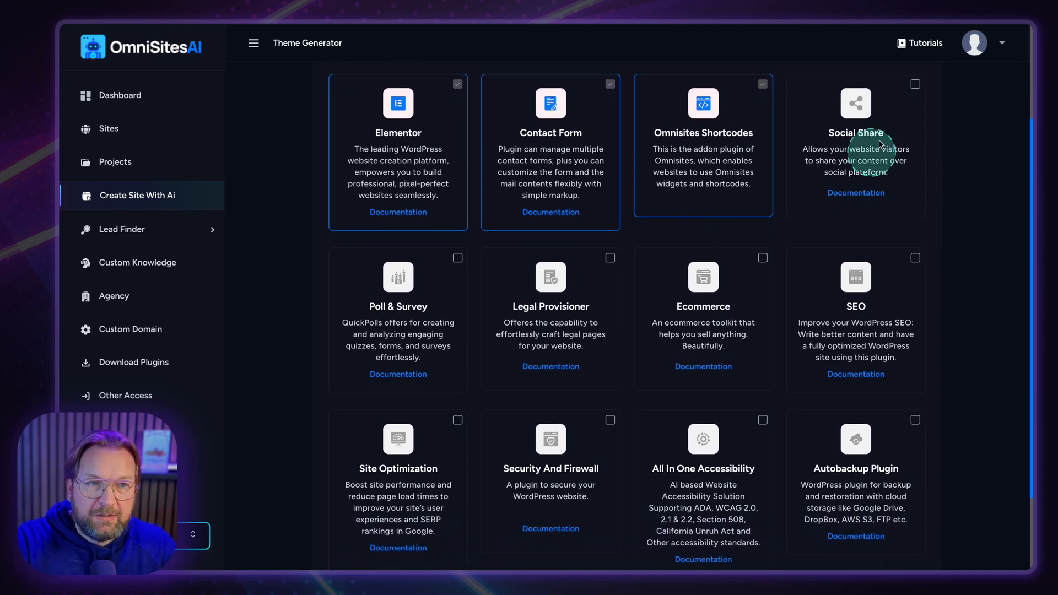
{"action": "left_click", "coordinate": [915, 87]}
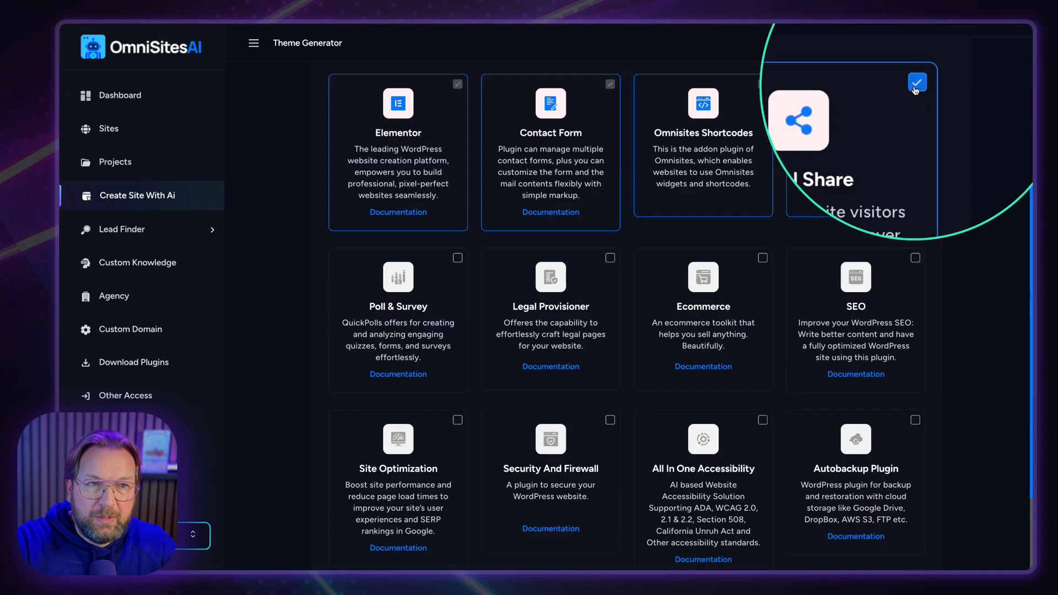
{"action": "left_click", "coordinate": [915, 85]}
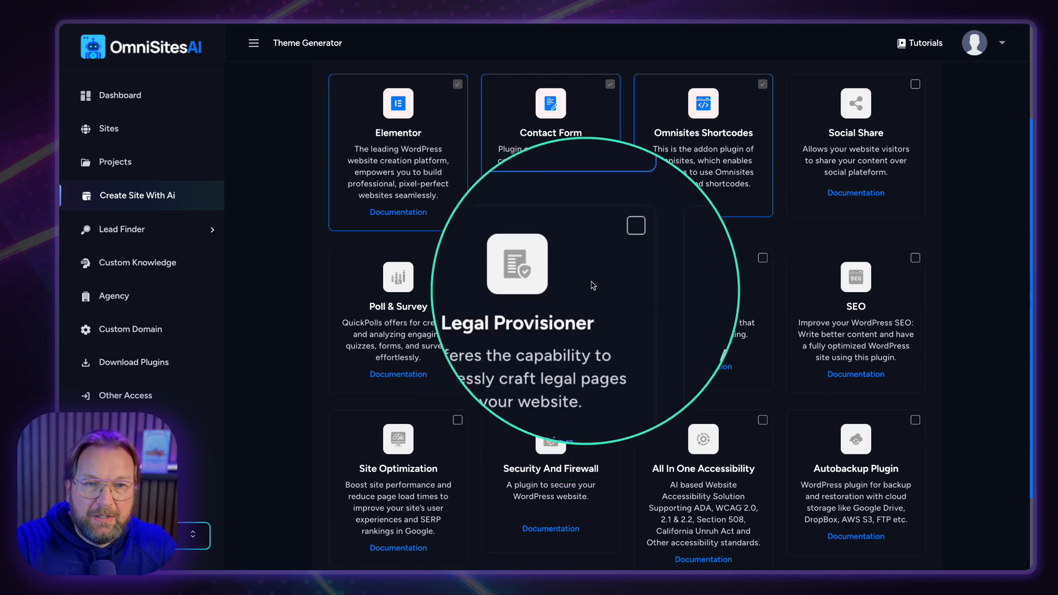
{"action": "scroll", "coordinate": [627, 328], "scroll_direction": "down", "scroll_amount": 2}
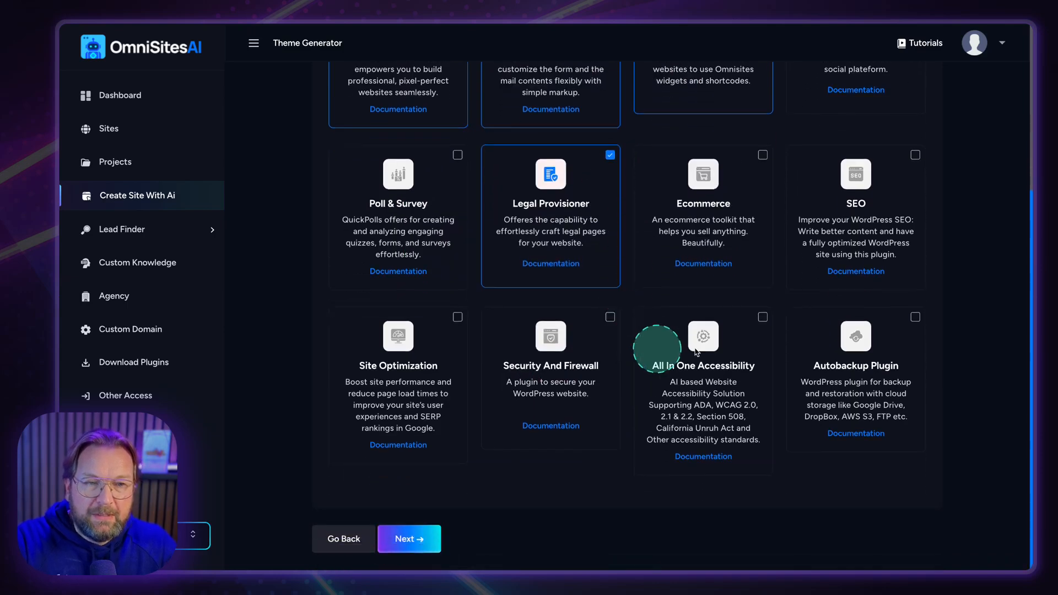
{"action": "scroll", "coordinate": [606, 335], "scroll_direction": "up", "scroll_amount": 2}
{"action": "scroll", "coordinate": [619, 338], "scroll_direction": "down", "scroll_amount": 2}
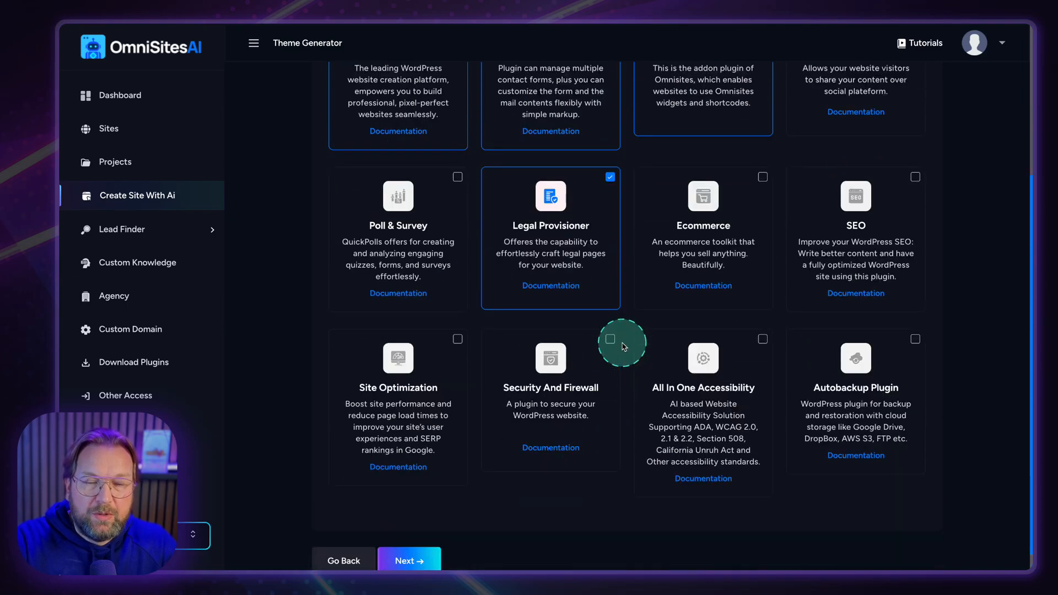
Confirm the business name, description and contact details, then start building the website.
{"action": "left_click", "coordinate": [411, 537]}
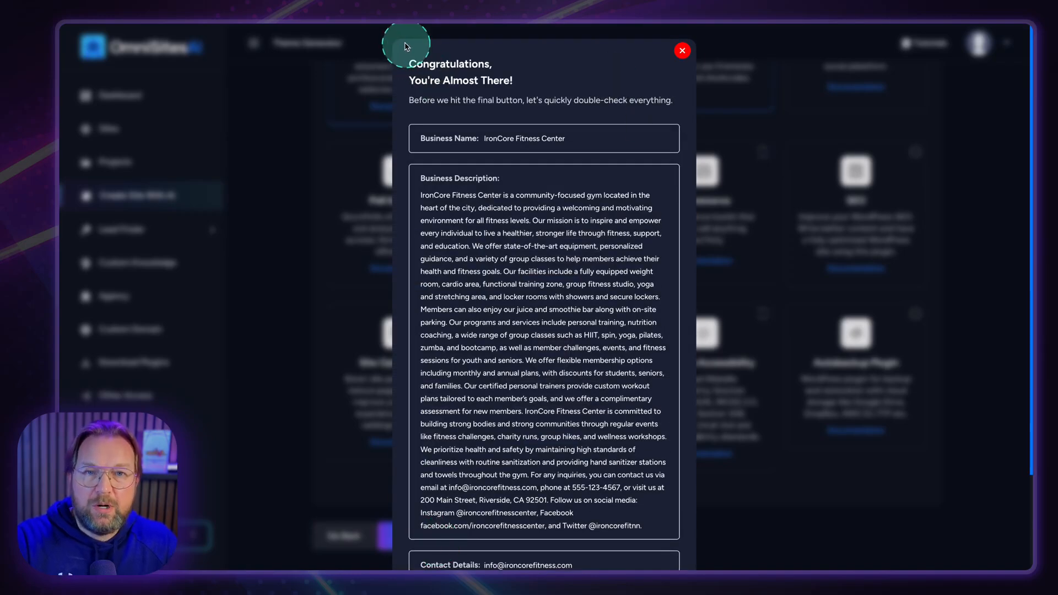
{"action": "mouse_move", "coordinate": [506, 289]}
{"action": "left_mouse_down"}
{"action": "mouse_move", "coordinate": [613, 425]}
{"action": "mouse_move", "coordinate": [685, 546]}
{"action": "left_mouse_up"}
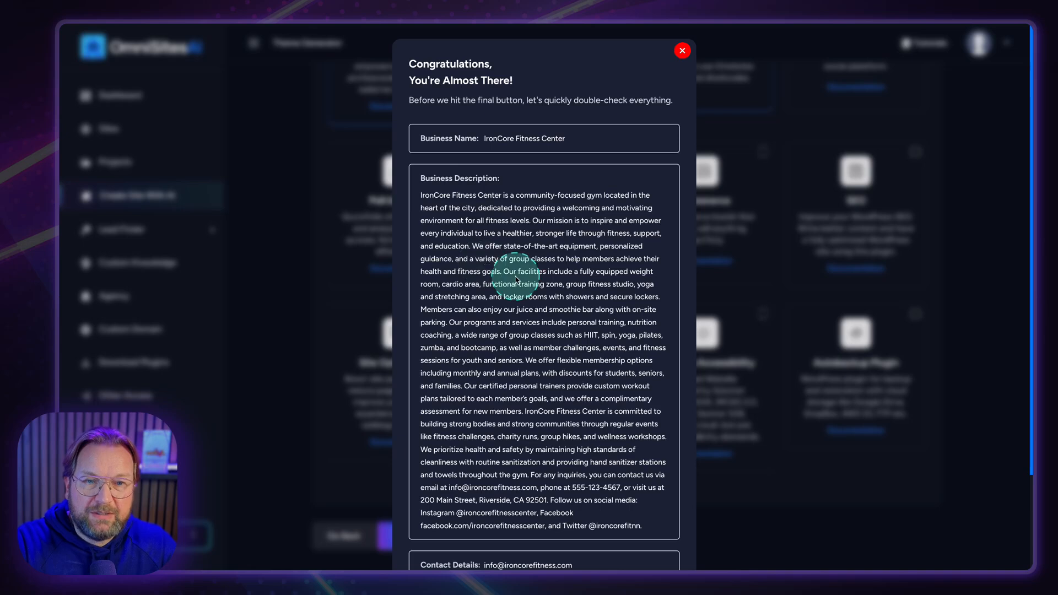
{"action": "scroll", "coordinate": [517, 279], "scroll_direction": "down", "scroll_amount": 2}
{"action": "scroll", "coordinate": [529, 276], "scroll_direction": "down", "scroll_amount": 1}
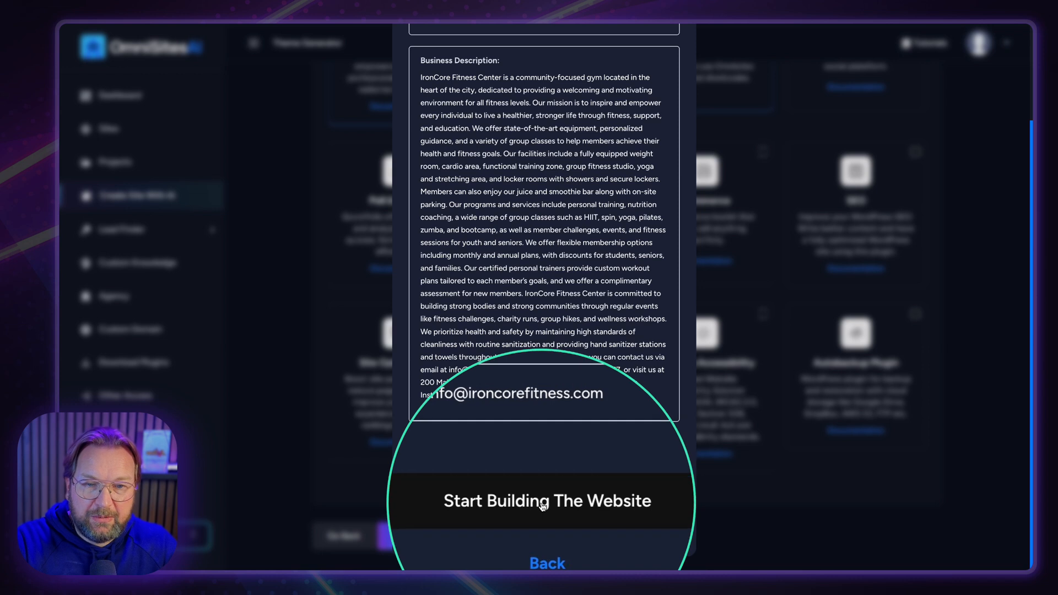
{"action": "left_click", "coordinate": [540, 505]}
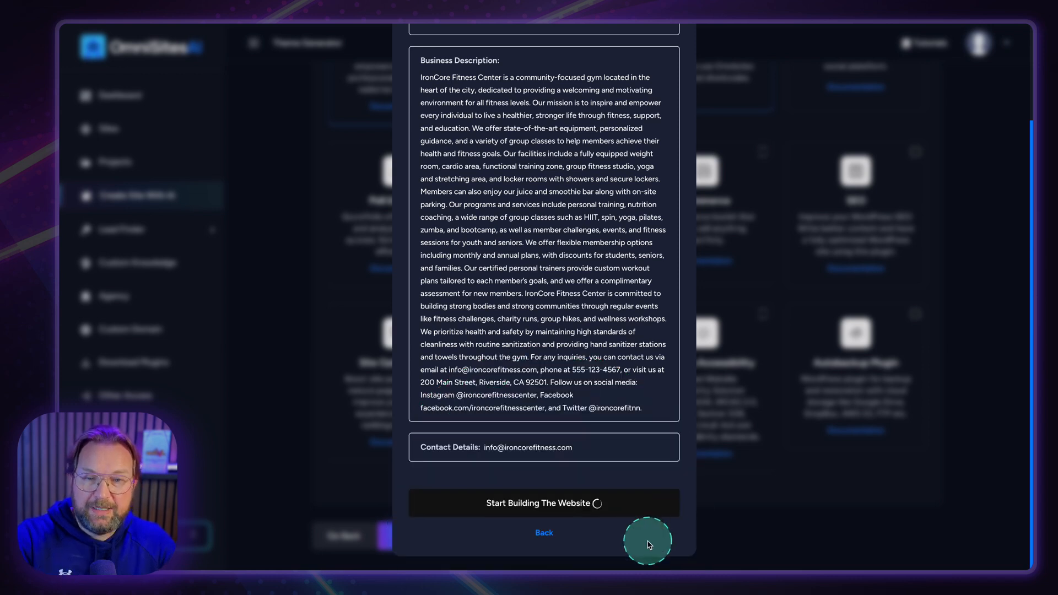